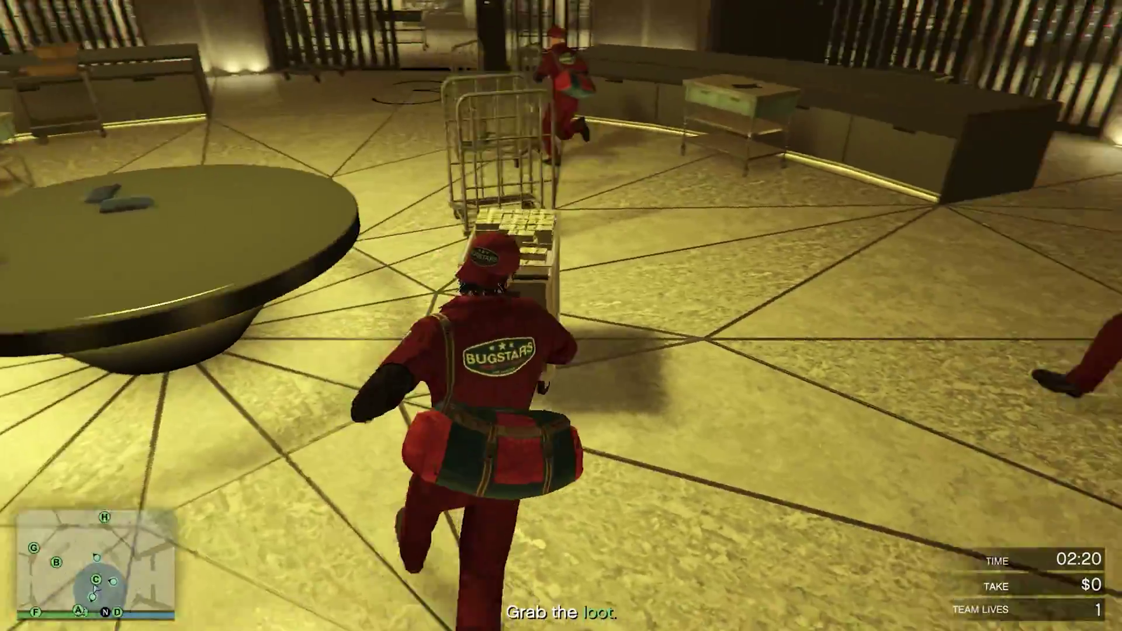
pyautogui.press('w')
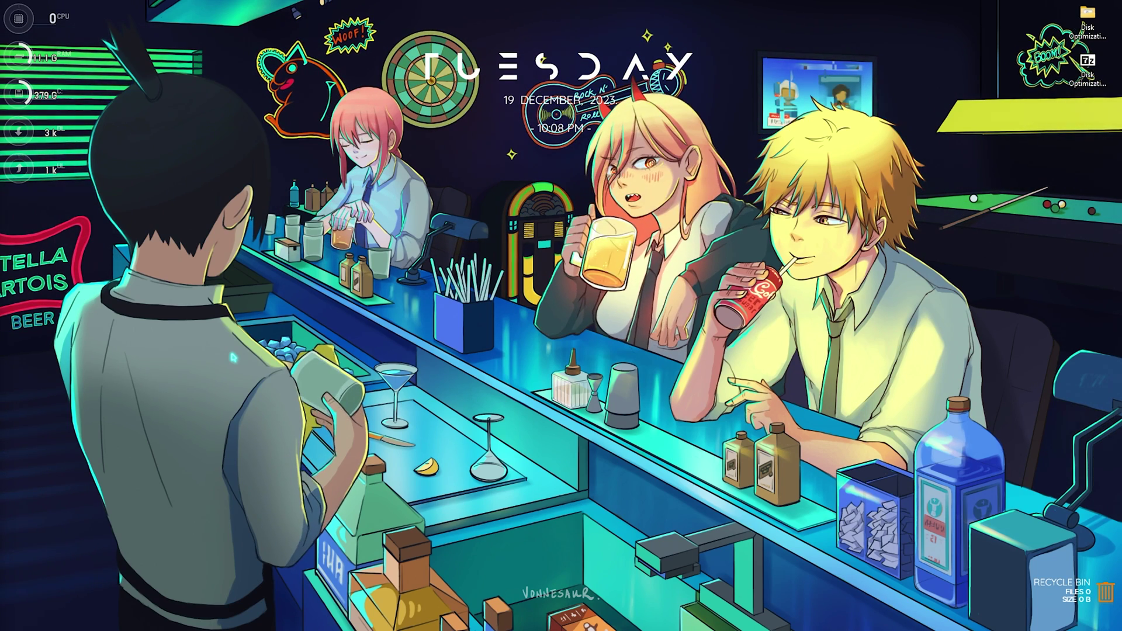
# Launch Settings from Start search and run a fresh Windows Update check
pyautogui.press('super')
pyautogui.write('settings')
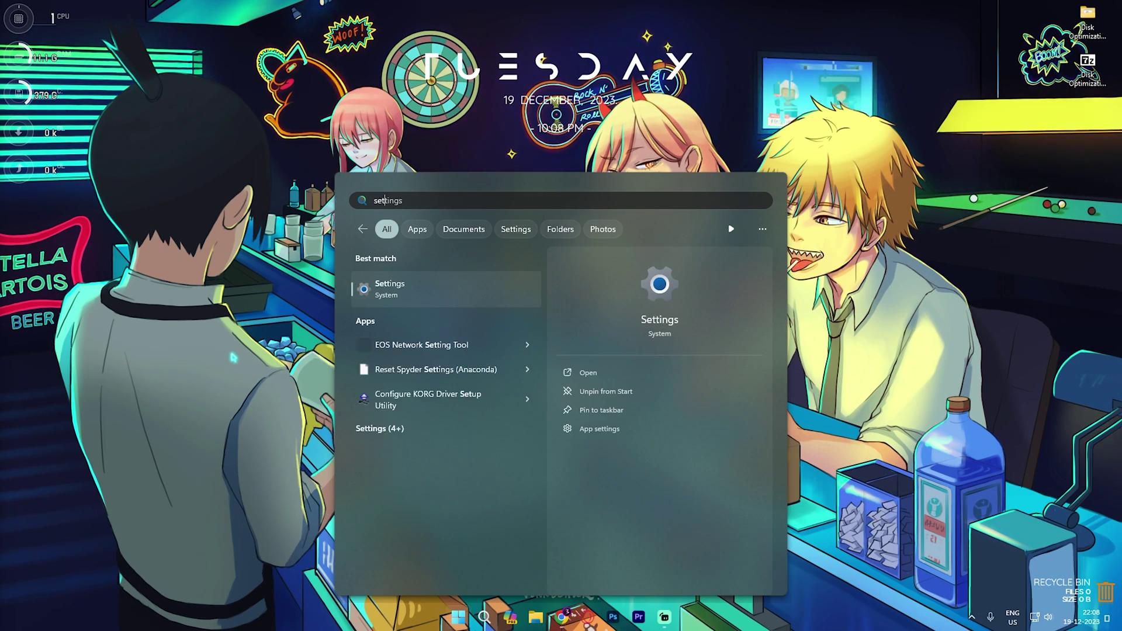
pyautogui.press('Return')
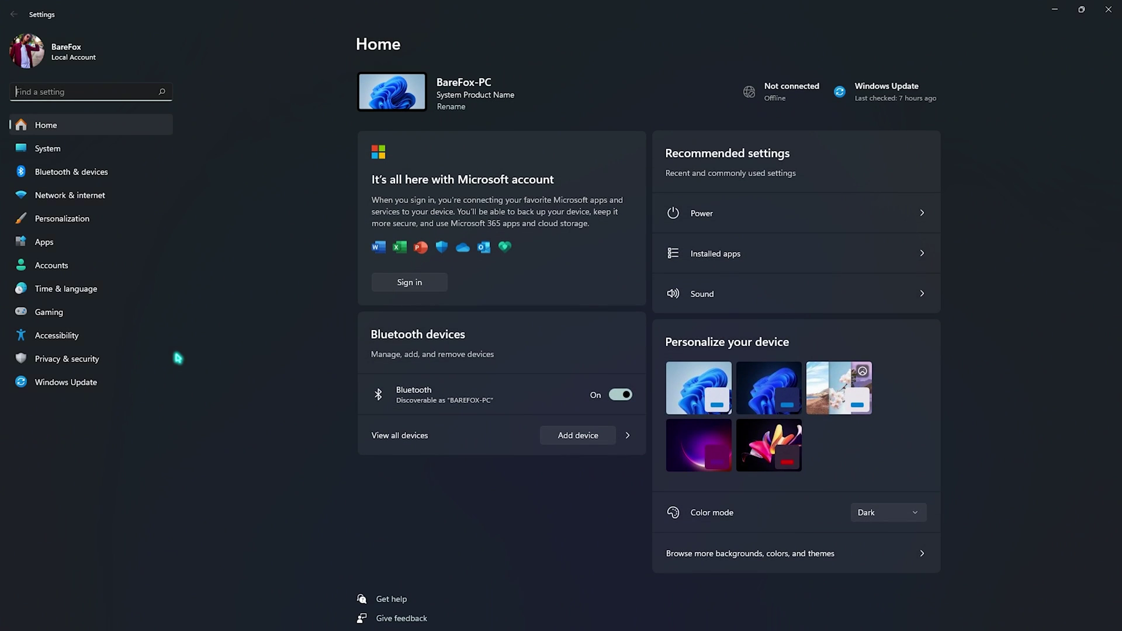
pyautogui.click(95, 382)
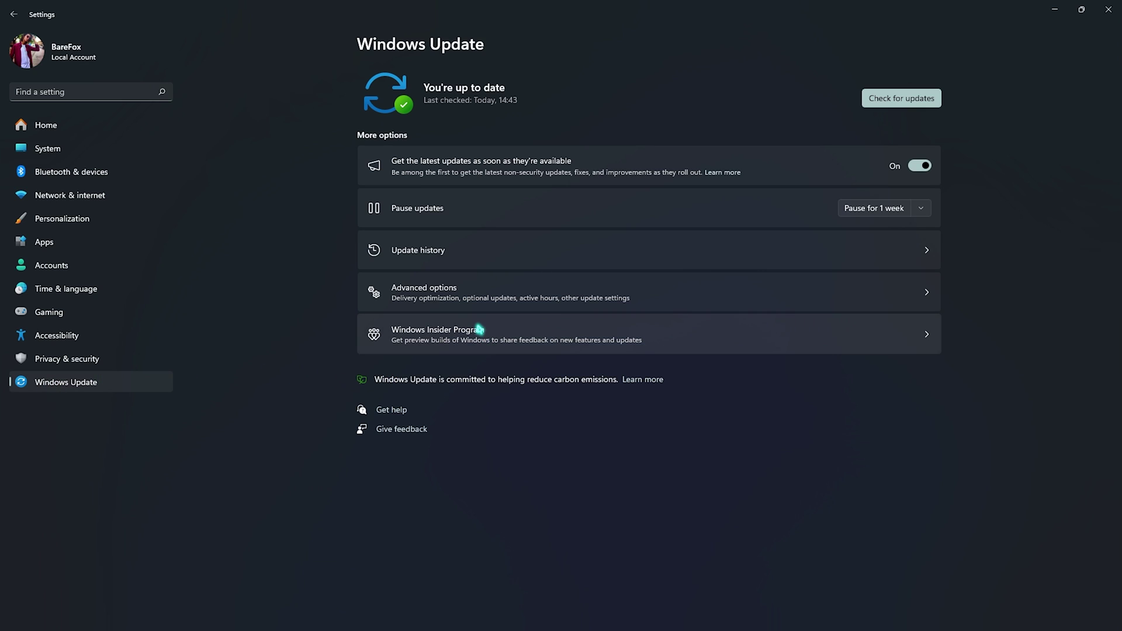
pyautogui.click(902, 100)
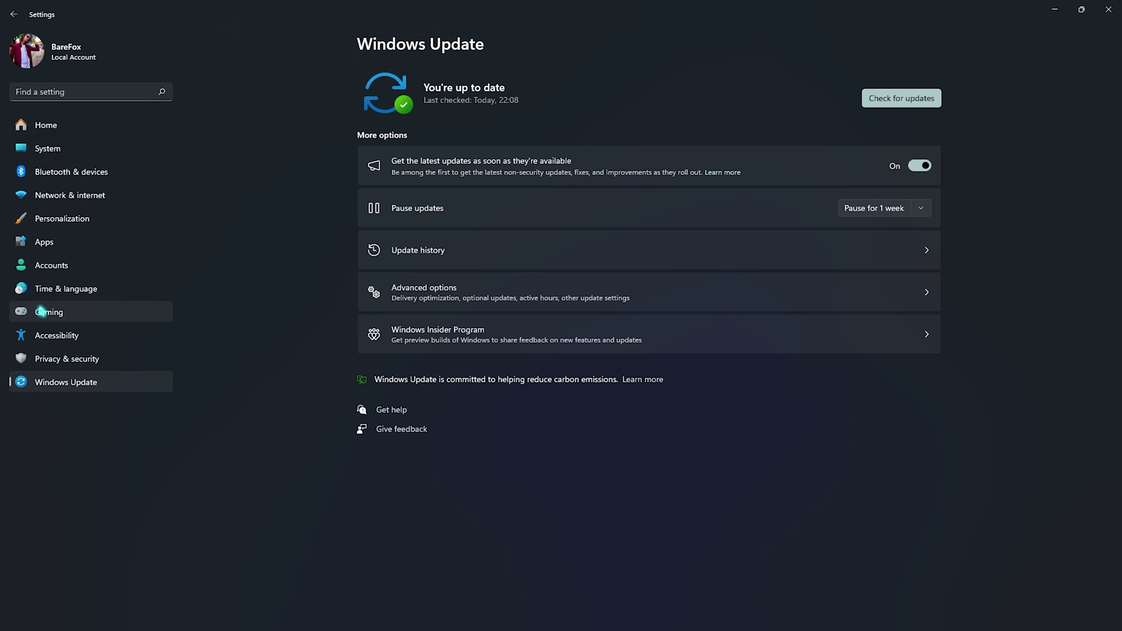
# Go from Gaming and Game Bar settings to the related Graphics page
pyautogui.click(59, 313)
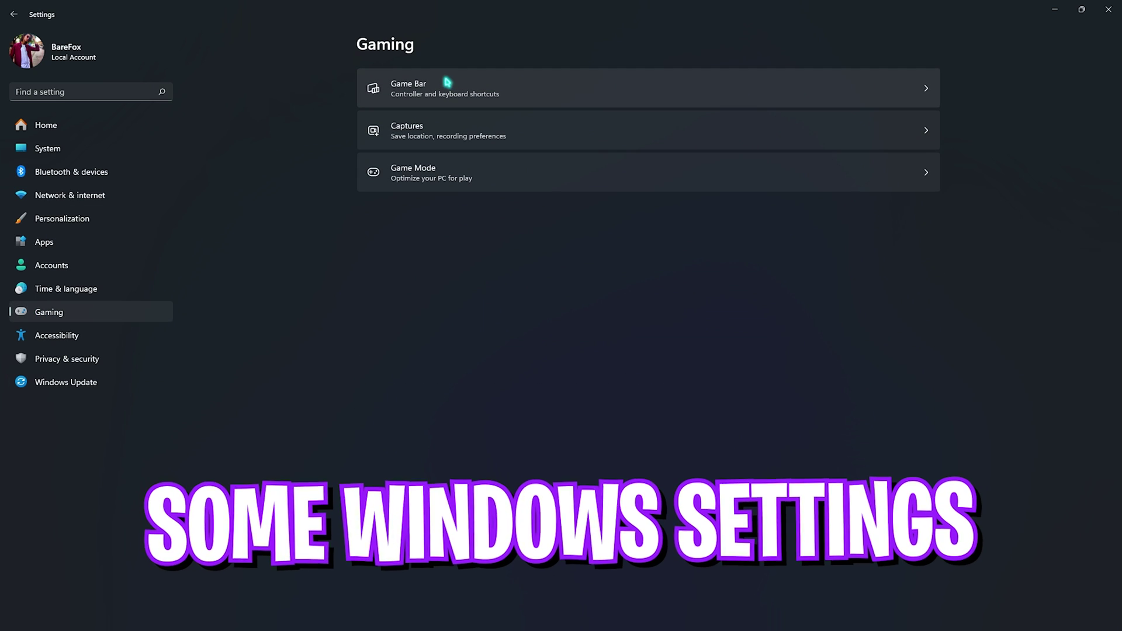
pyautogui.click(447, 87)
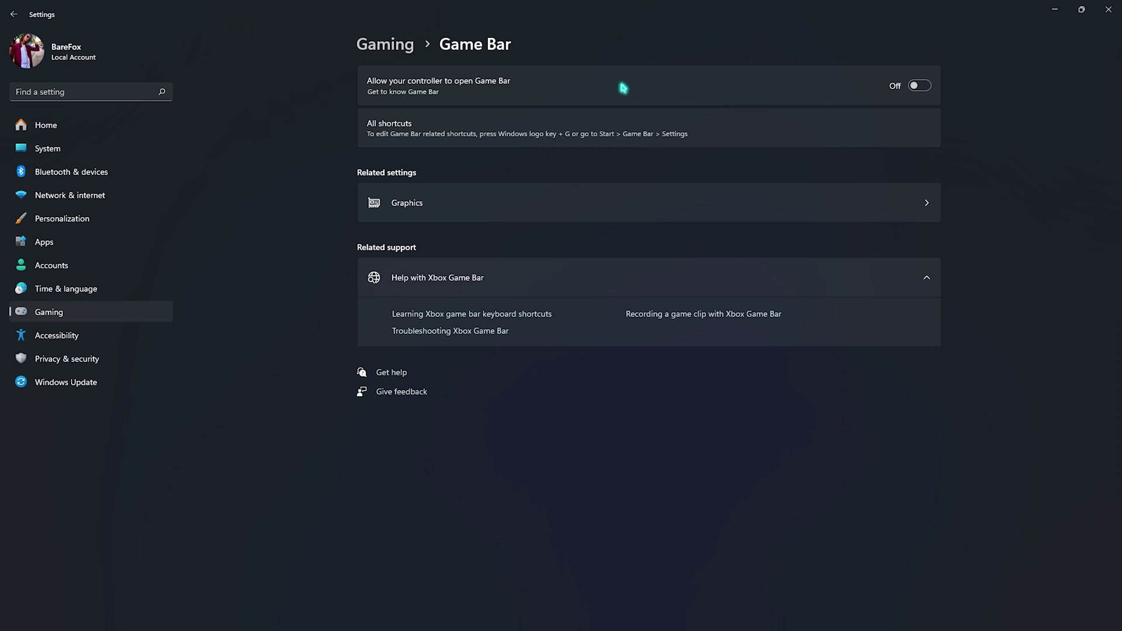
pyautogui.click(421, 210)
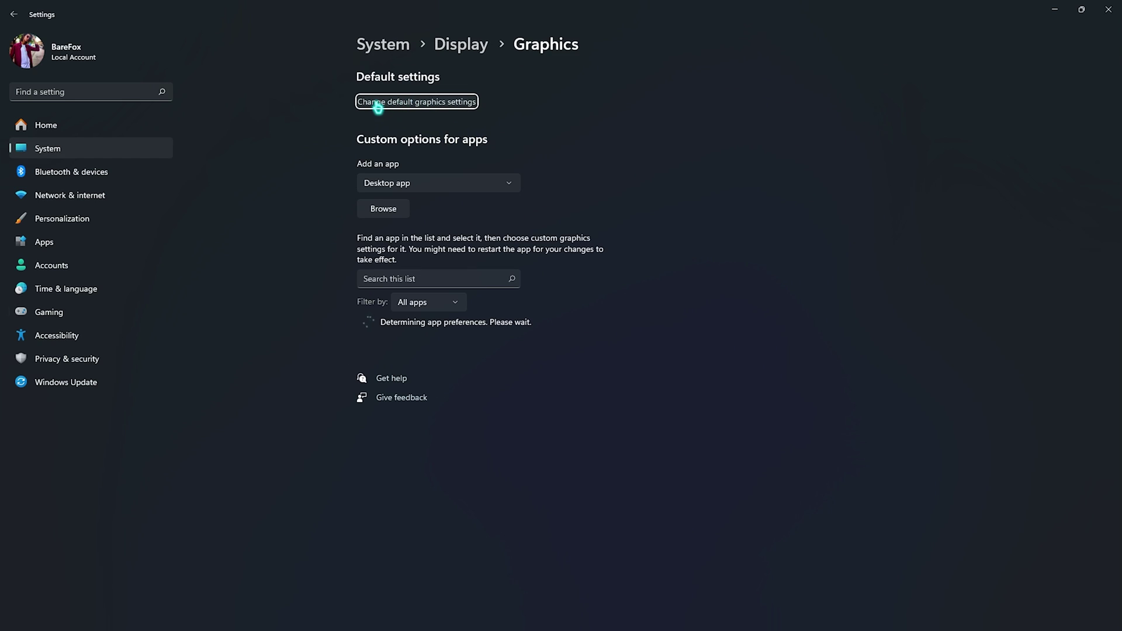
# After viewing default graphics settings, save High performance for Grand Theft Auto V and close Settings
pyautogui.click(382, 103)
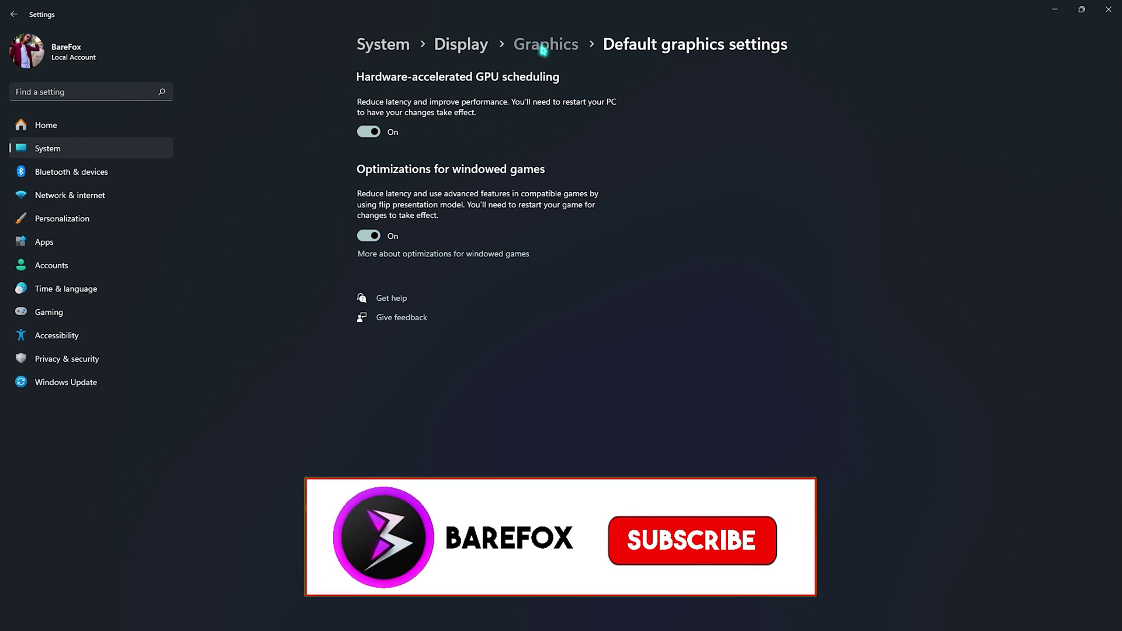
pyautogui.click(543, 45)
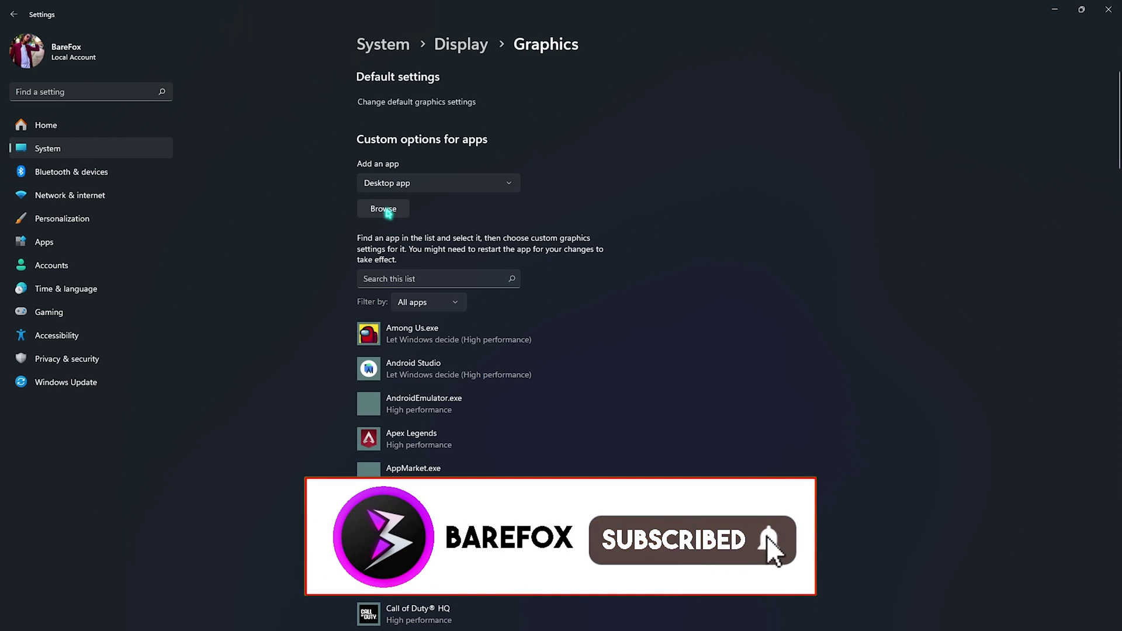
pyautogui.click(388, 212)
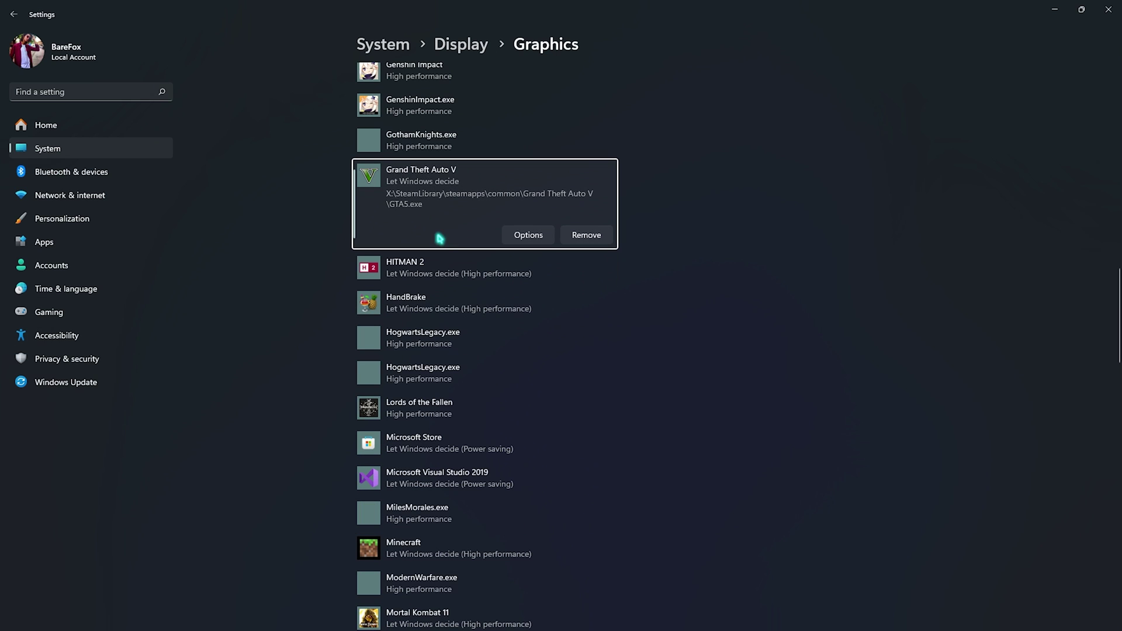
pyautogui.click(536, 236)
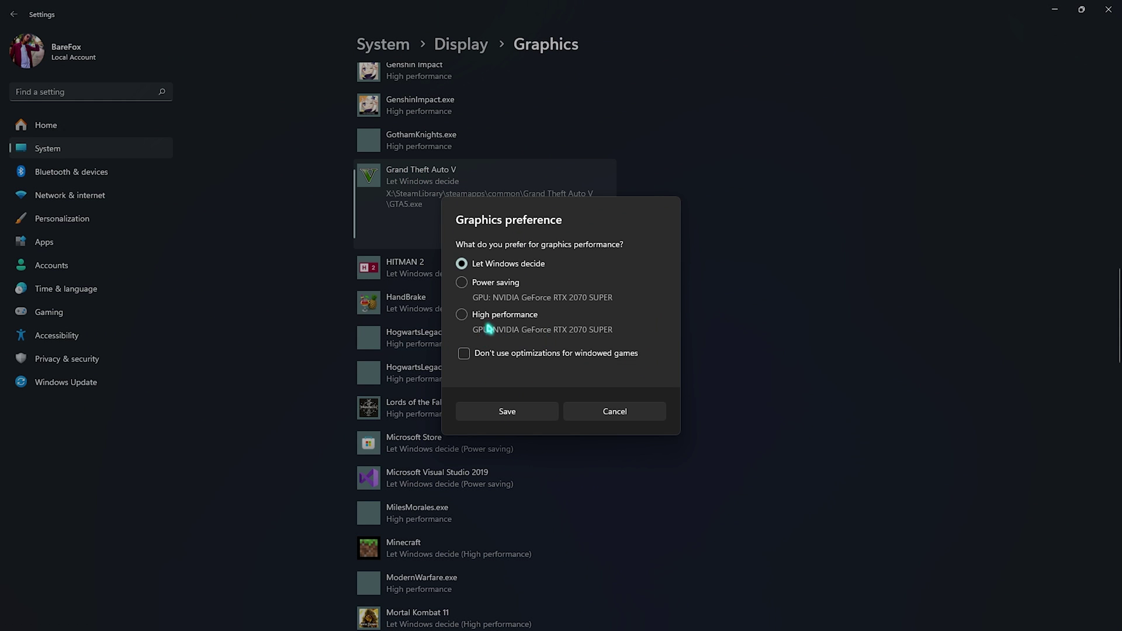
pyautogui.click(509, 411)
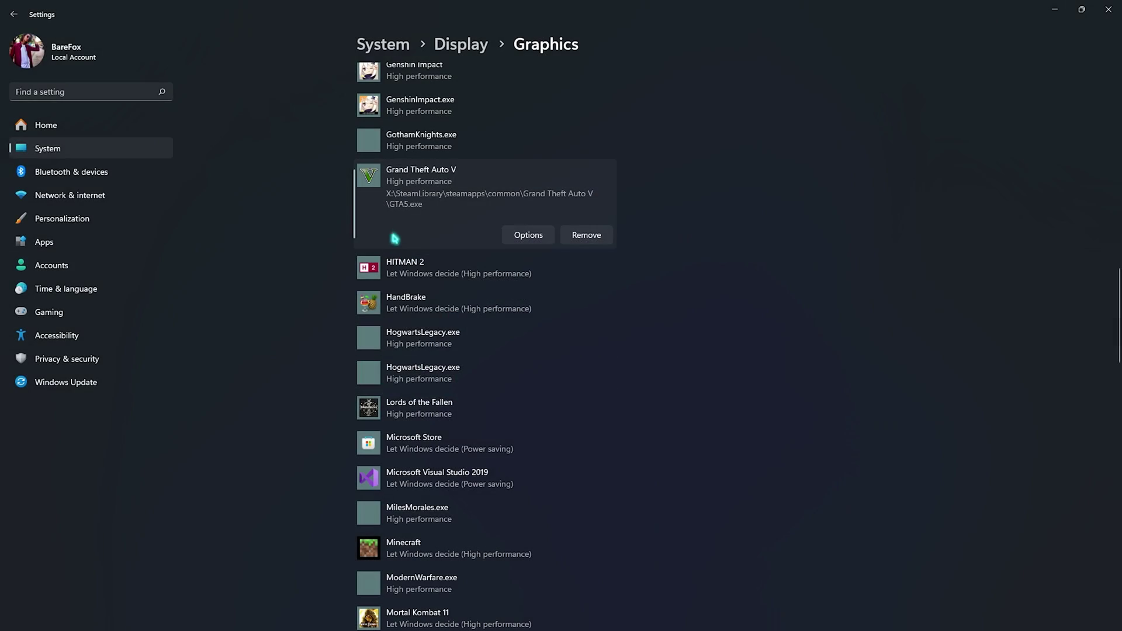
pyautogui.click(1108, 9)
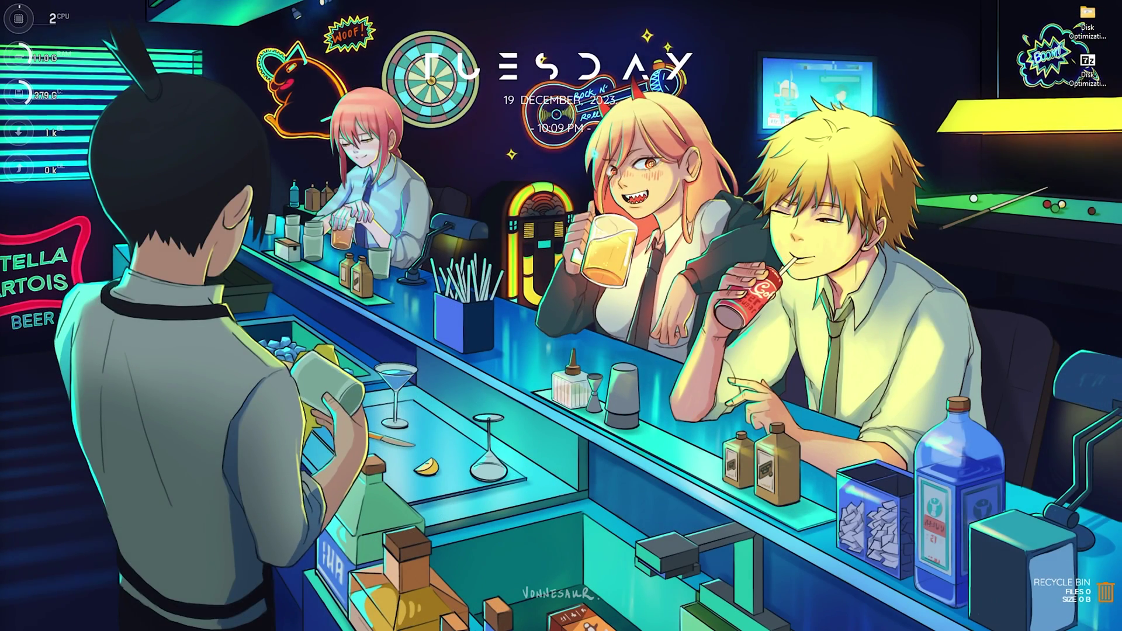
# Open Control Panel from Start search and search 'Power' to reach Power Options
pyautogui.press('super')
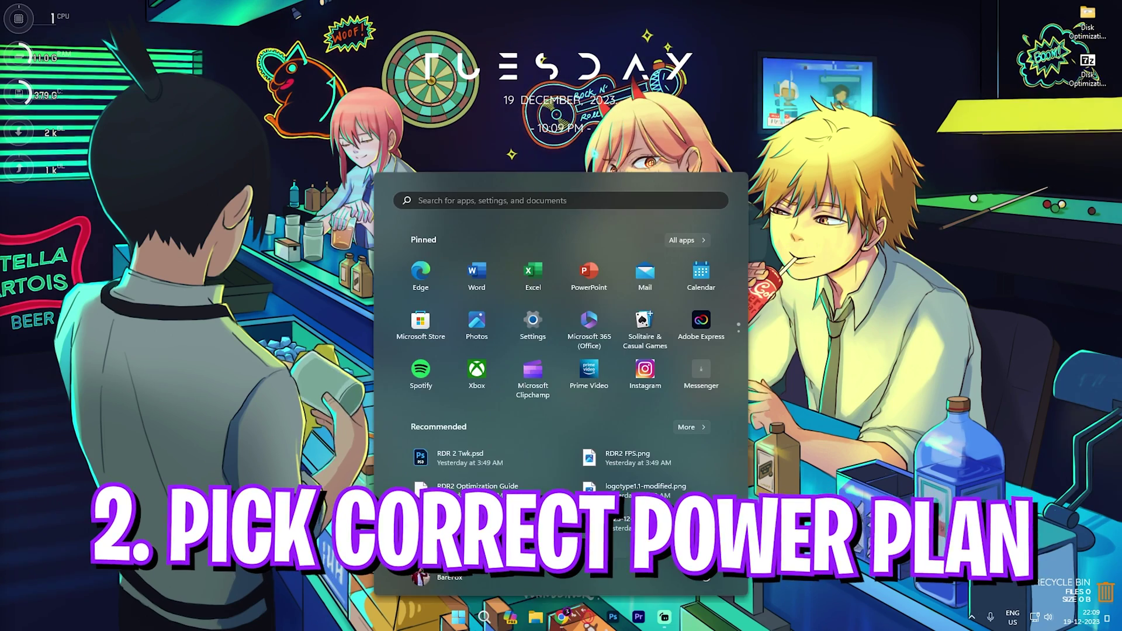
pyautogui.write('control panel')
pyautogui.press('Return')
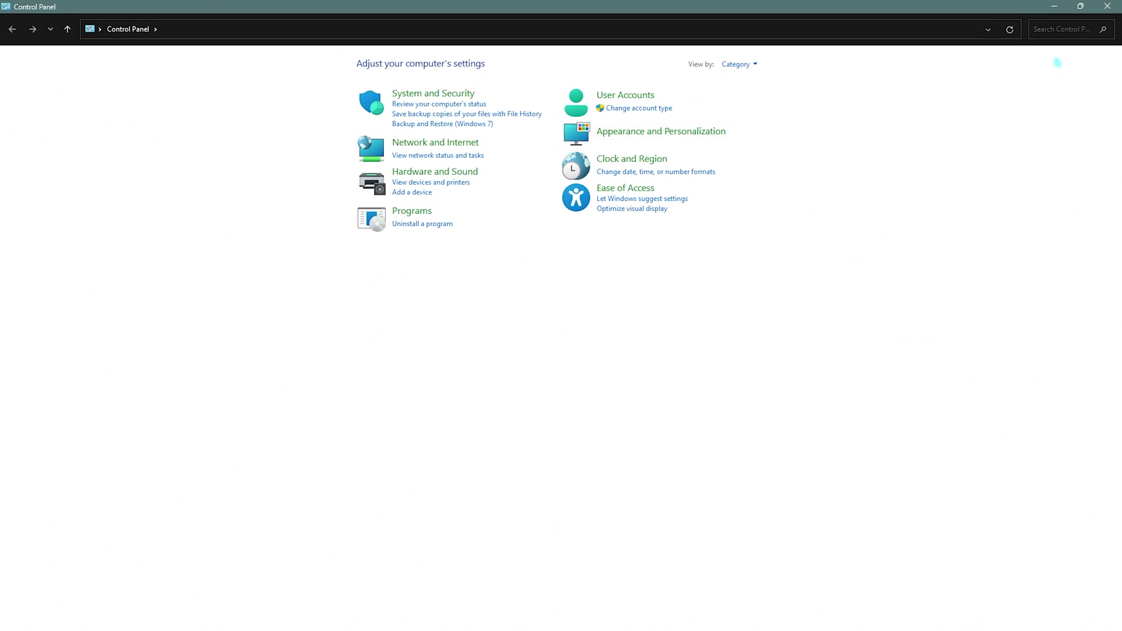
pyautogui.click(1033, 28)
pyautogui.write('Power')
pyautogui.click(59, 60)
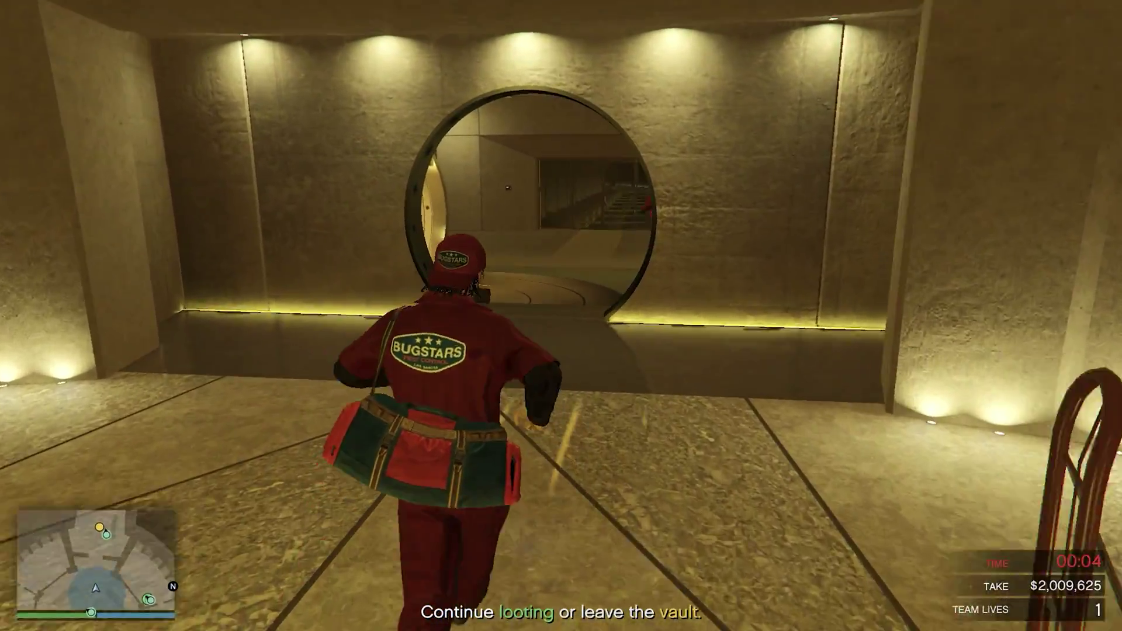
# Run out through the vault door in the heist
pyautogui.press('w')
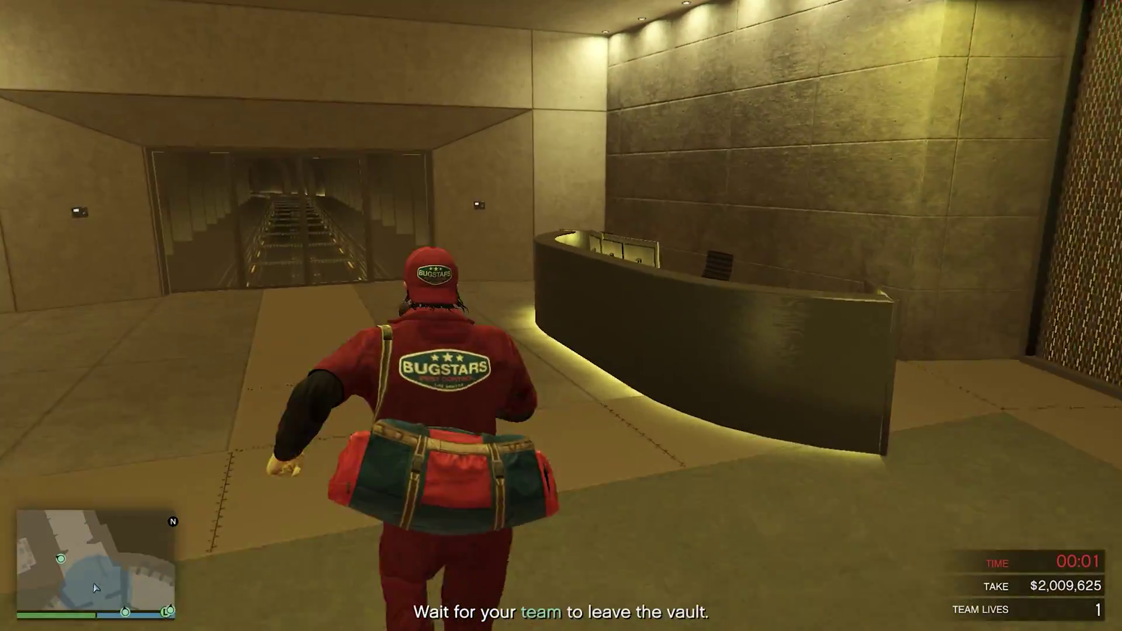
# Turn back toward the vault door, then walk away toward the corridor
pyautogui.press('s')
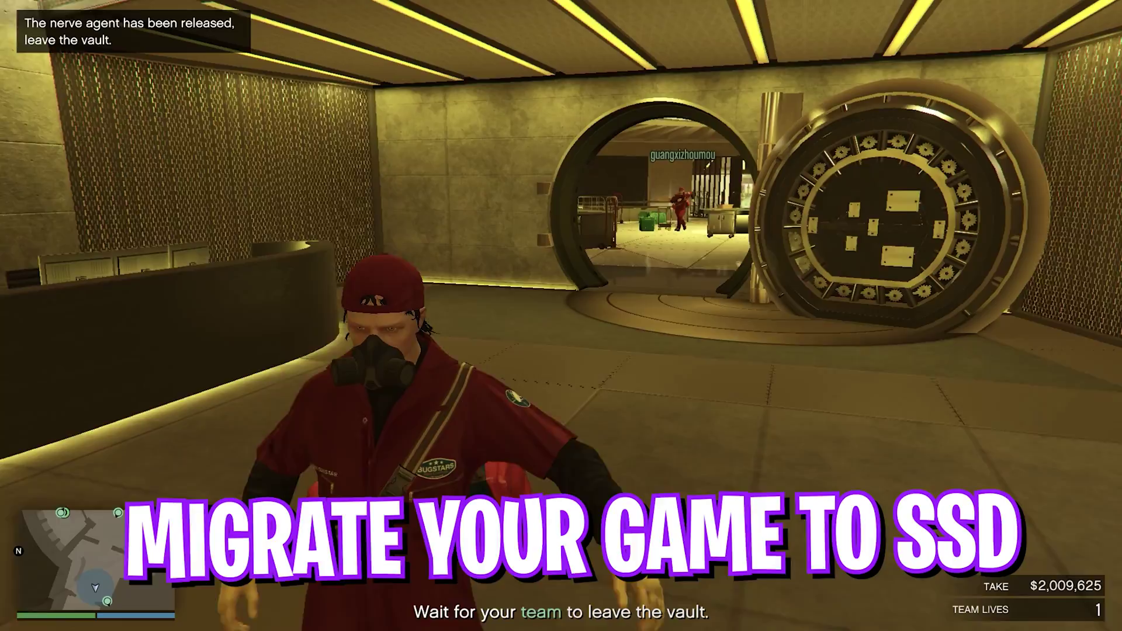
pyautogui.press('w')
pyautogui.press('w')
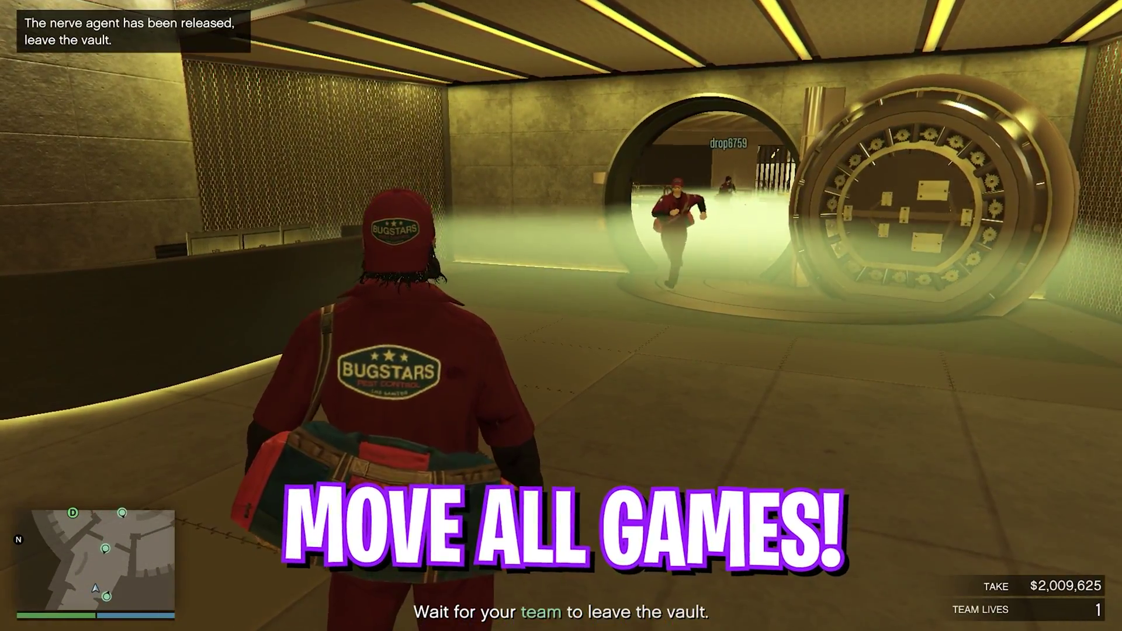
pyautogui.press('w')
pyautogui.press('w')
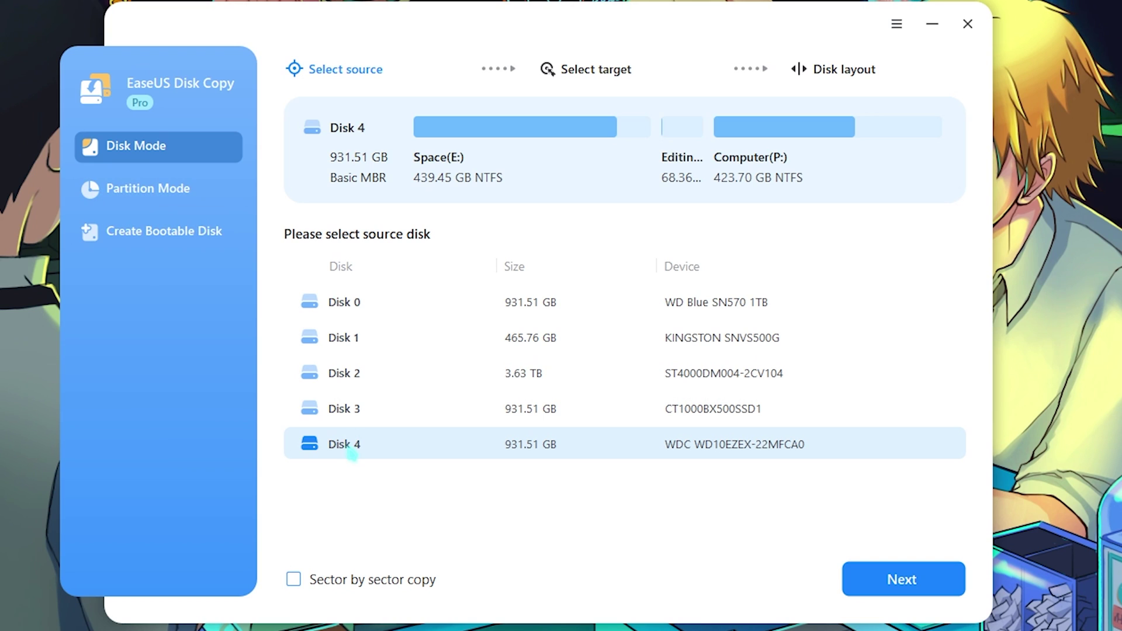
# Copy to target Disk 3 with 'target is SSD' ticked, accepting the target erase
pyautogui.click(870, 584)
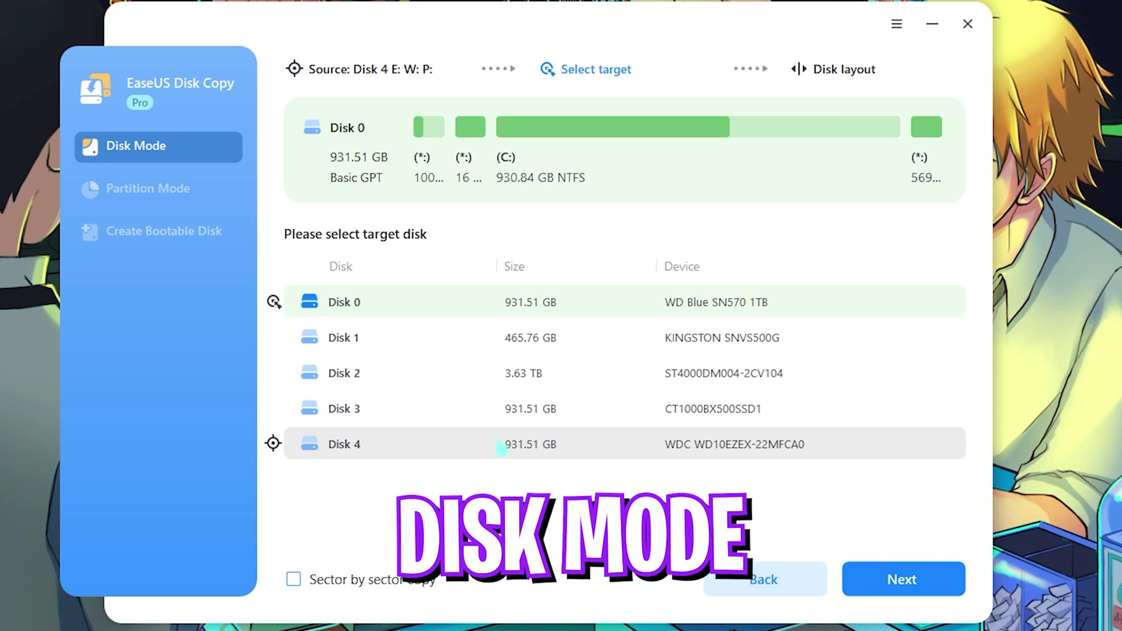
pyautogui.click(381, 417)
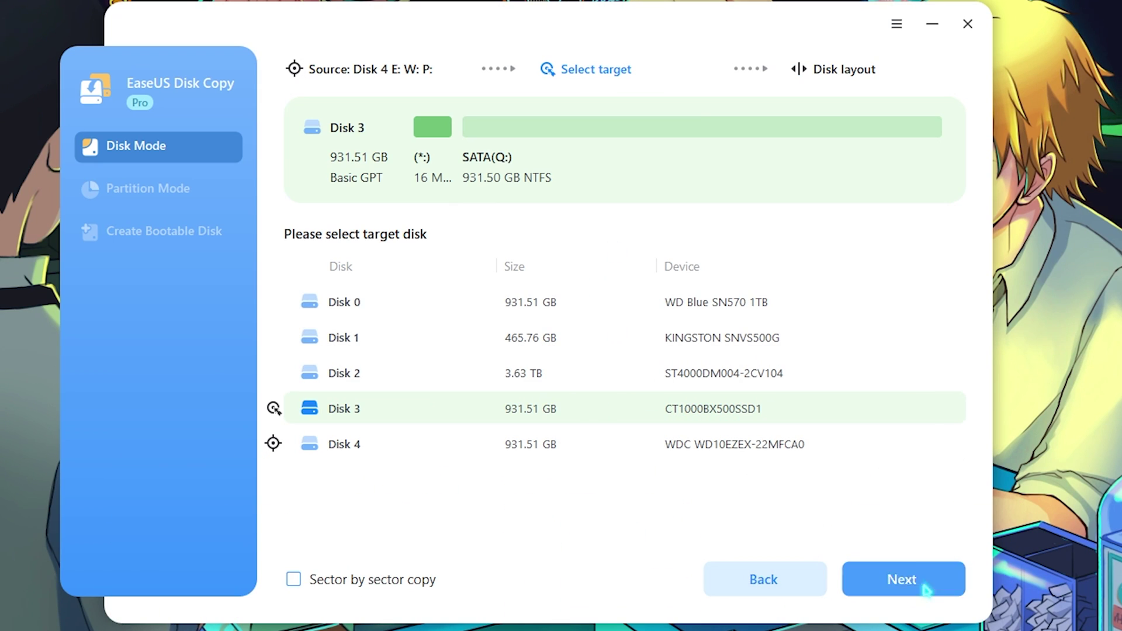
pyautogui.click(925, 590)
pyautogui.click(293, 580)
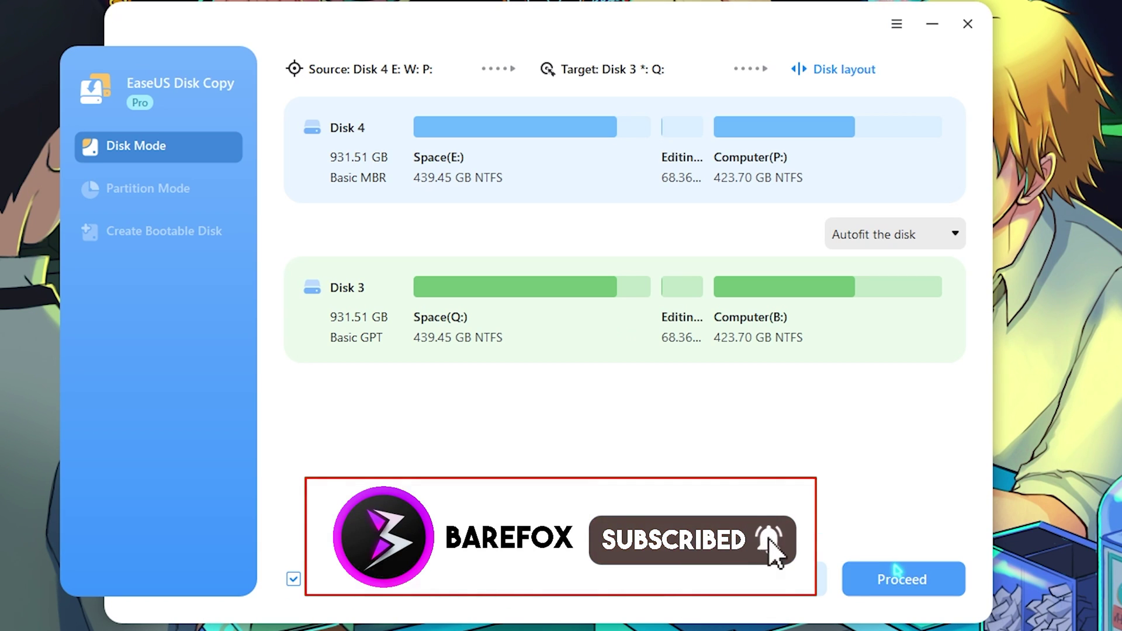
pyautogui.click(896, 582)
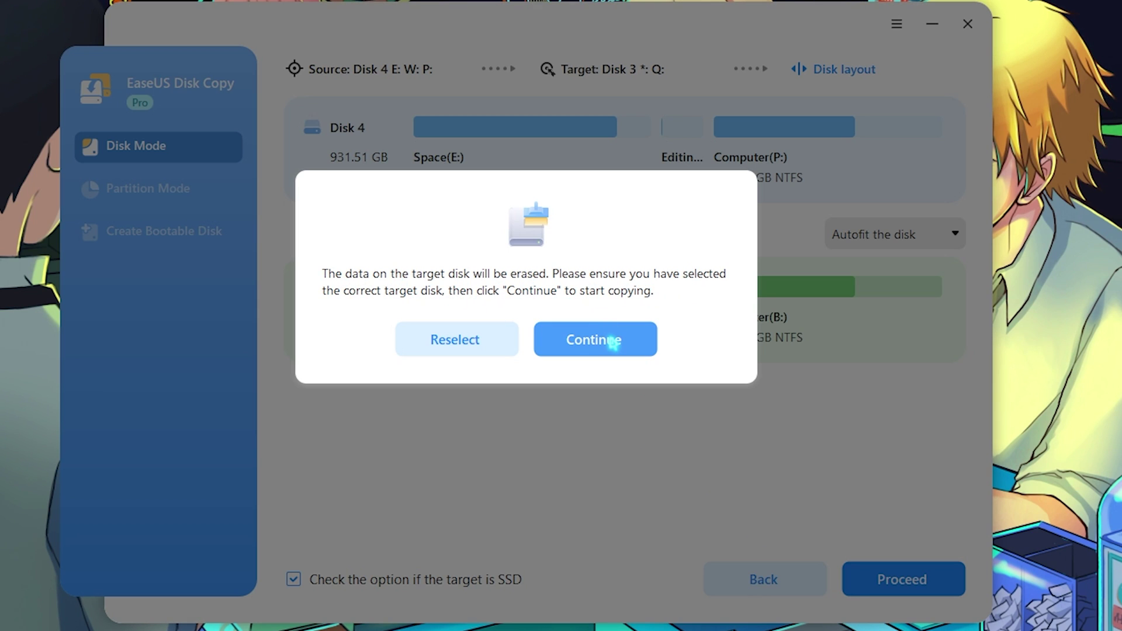
pyautogui.click(612, 341)
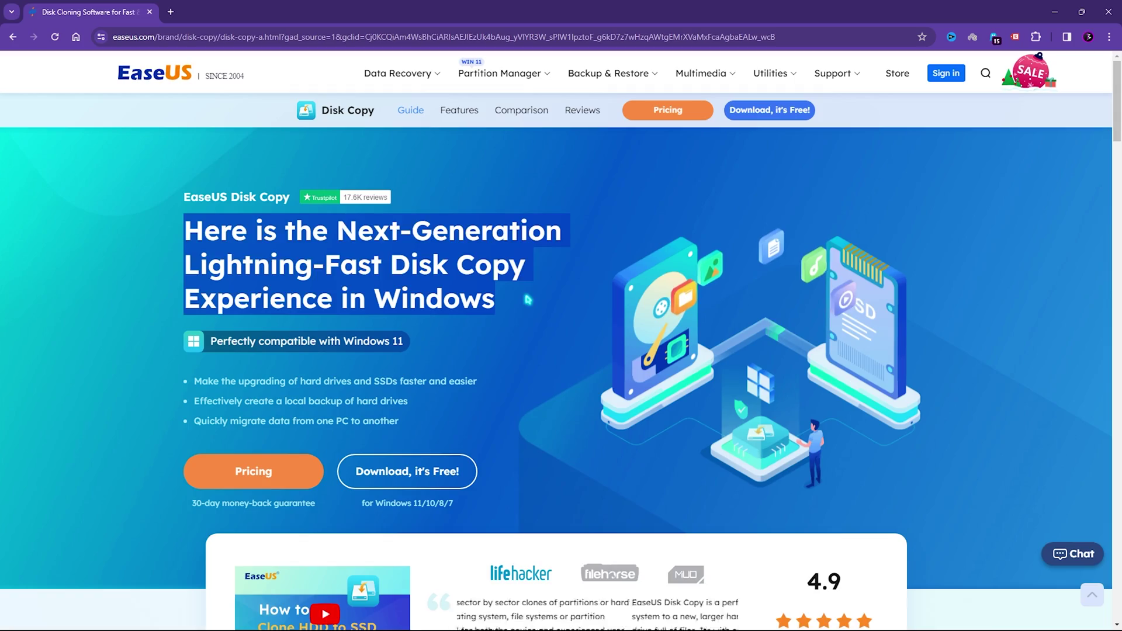
pyautogui.tripleClick(181, 197)
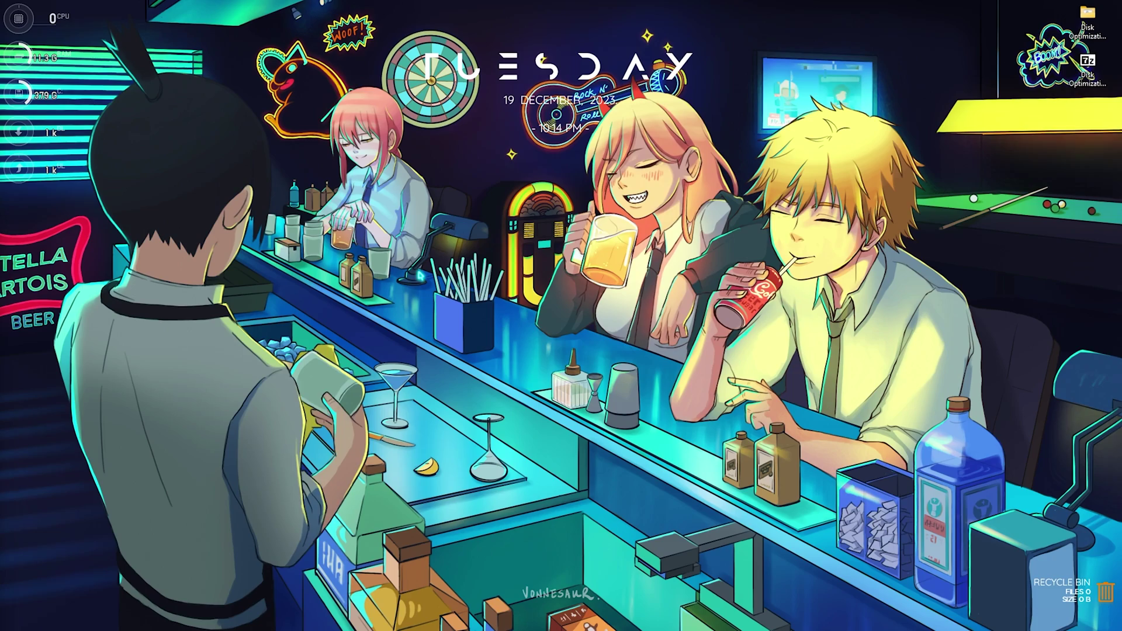
# Open 'create a restore point' from Start and create a restore point described as 'Disk'
pyautogui.press('super')
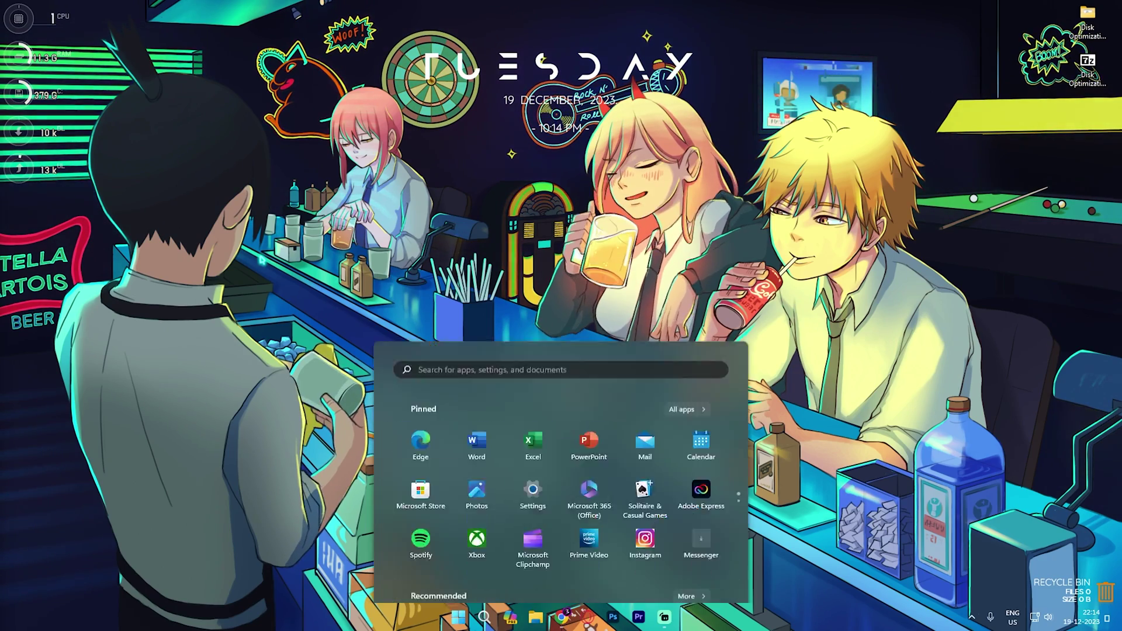
pyautogui.write('create a restore point')
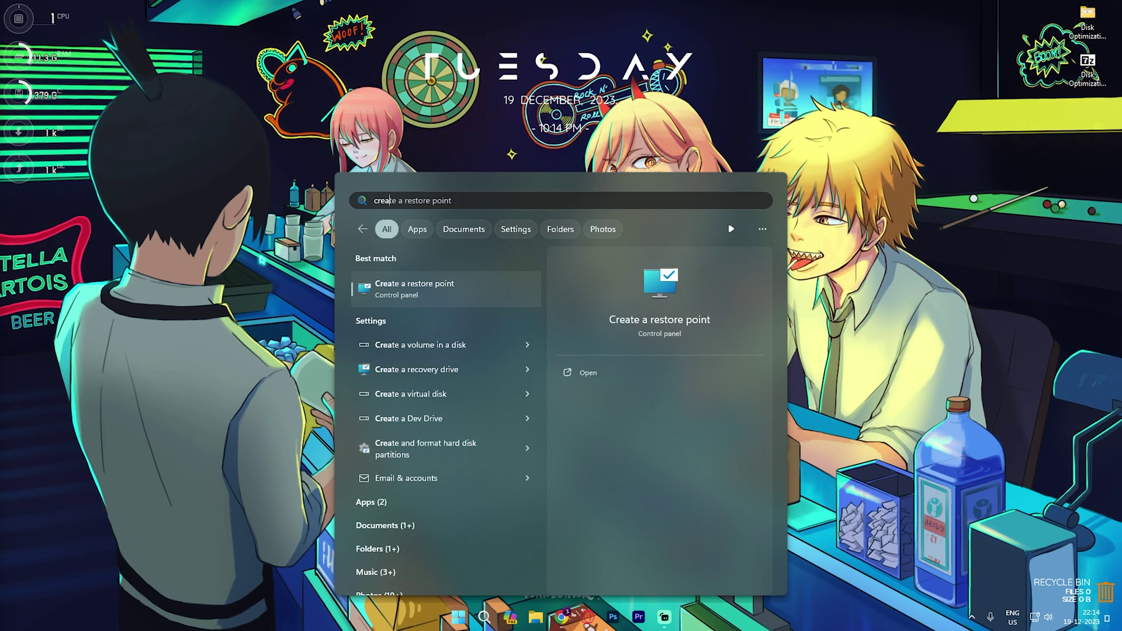
pyautogui.press('Return')
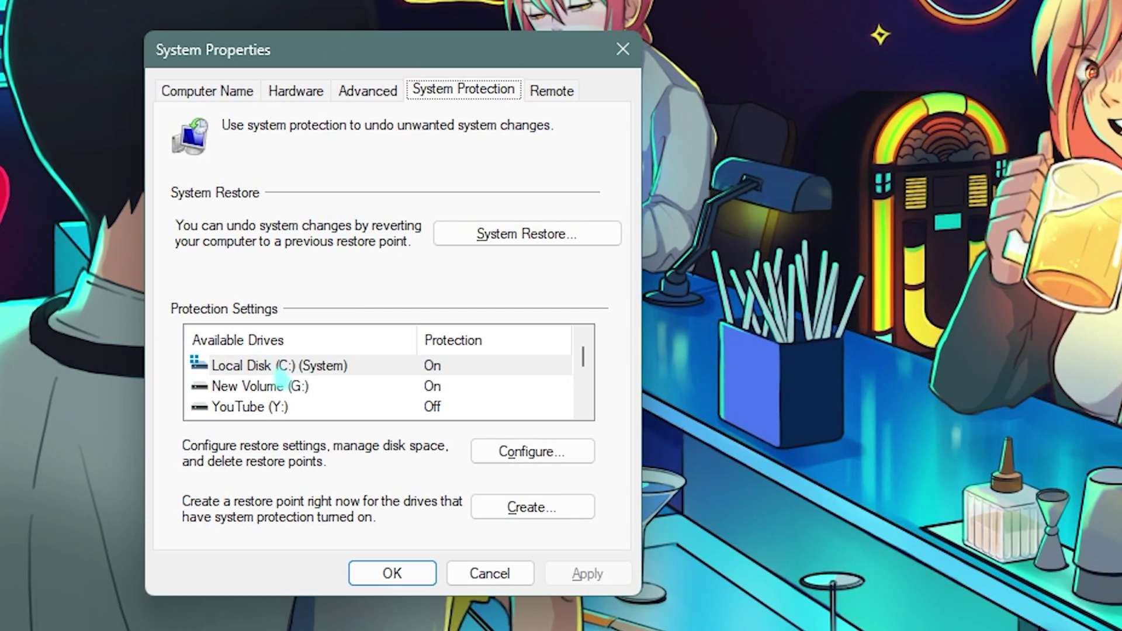
pyautogui.click(494, 508)
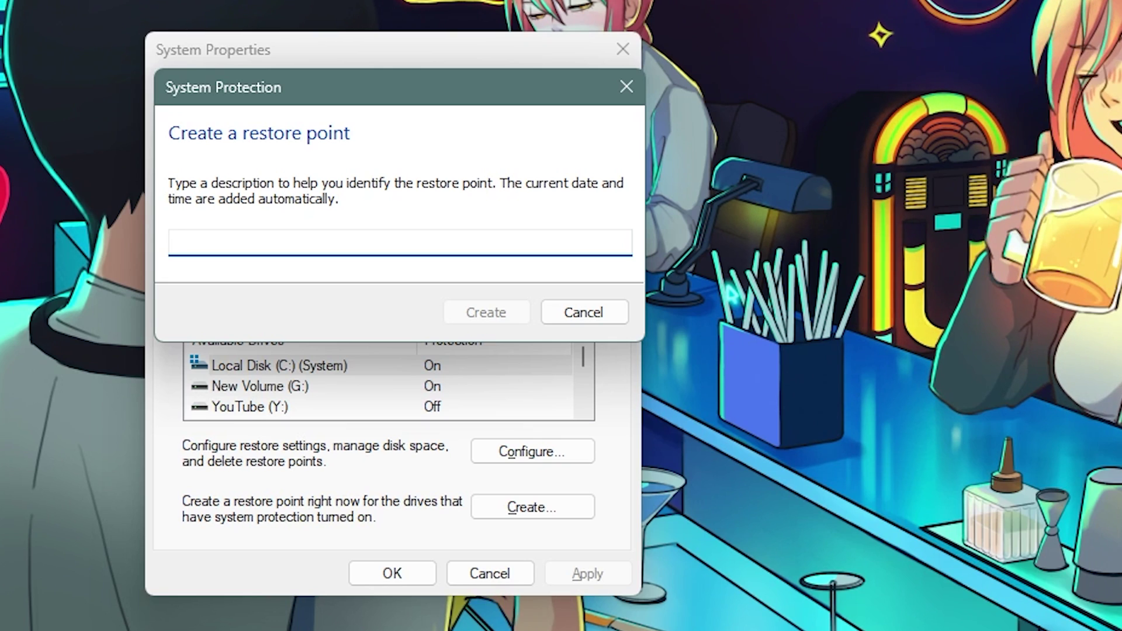
pyautogui.write('Disk')
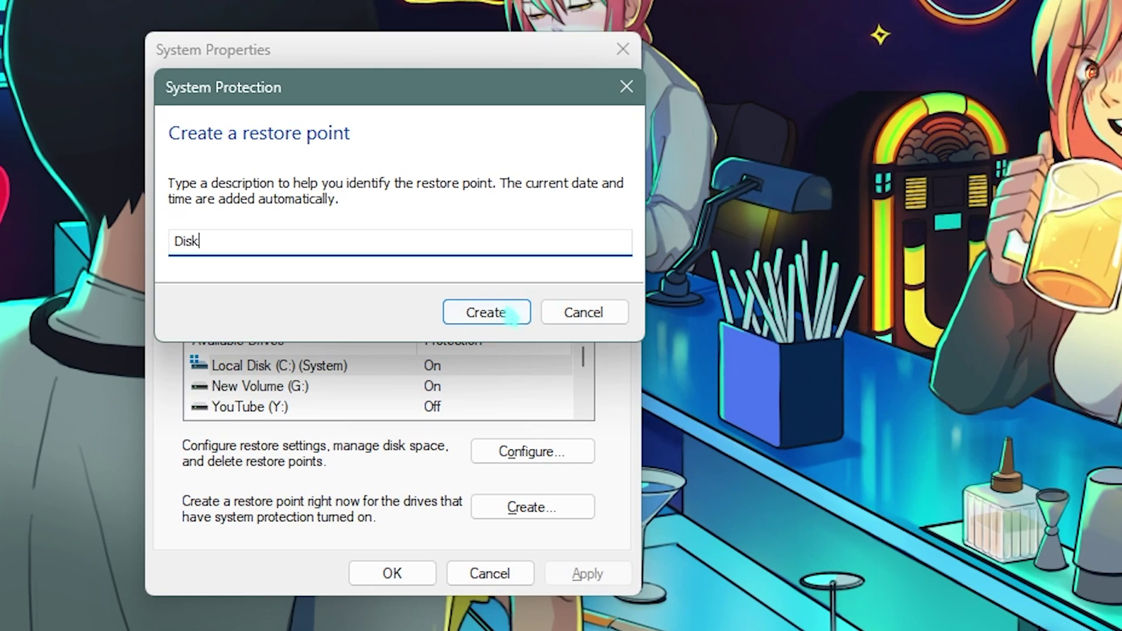
pyautogui.click(510, 315)
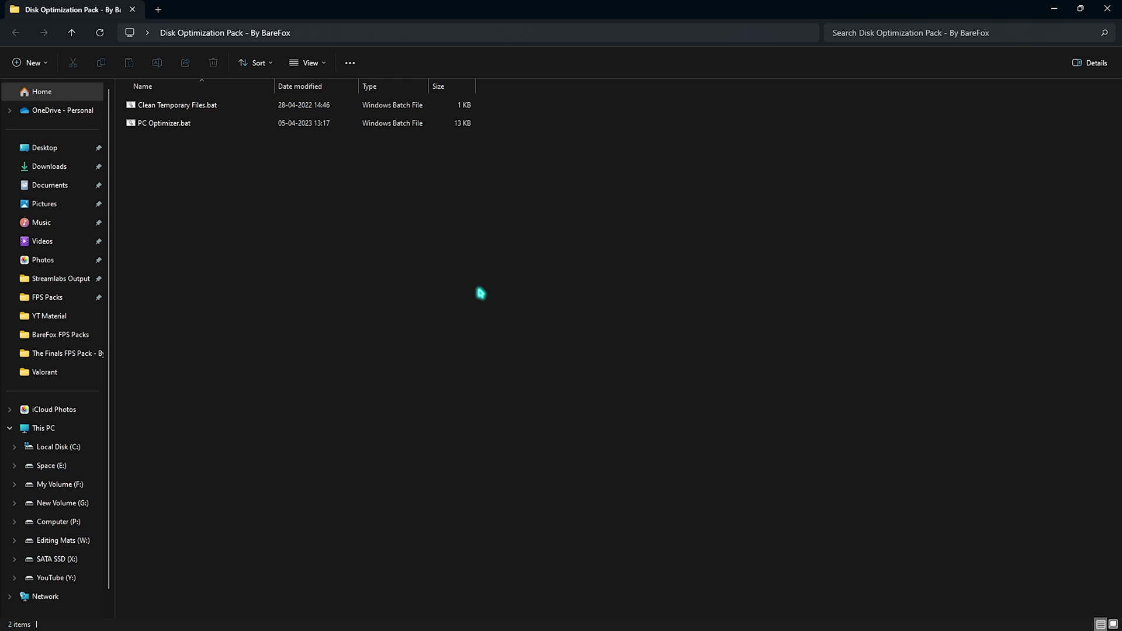
# Run Clean Temporary Files.bat as administrator
pyautogui.rightClick(159, 109)
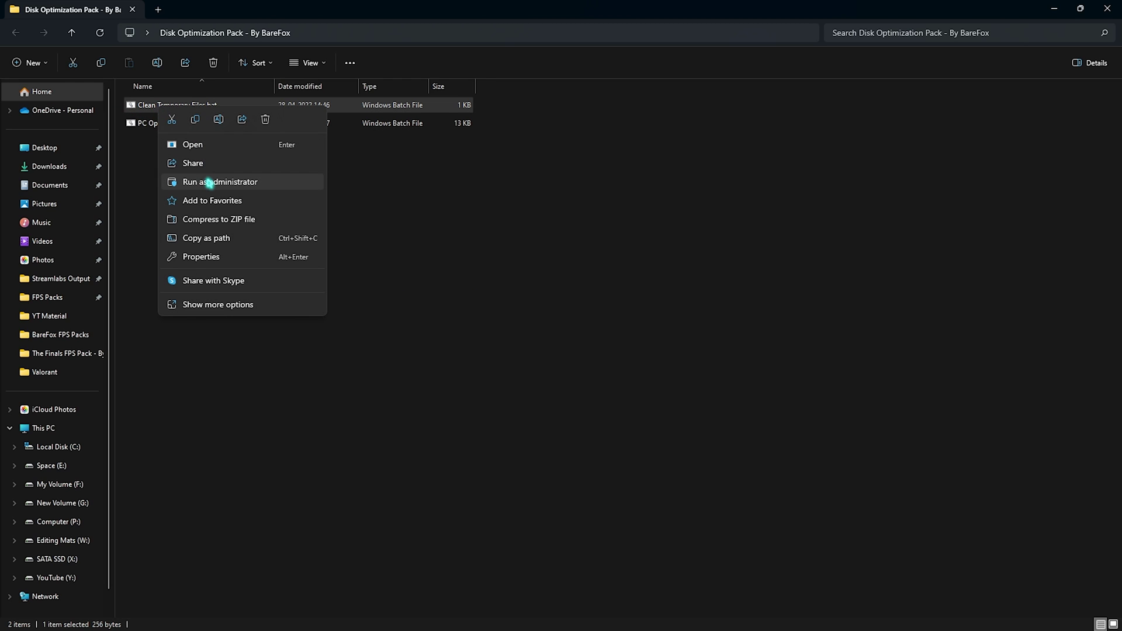
pyautogui.click(209, 182)
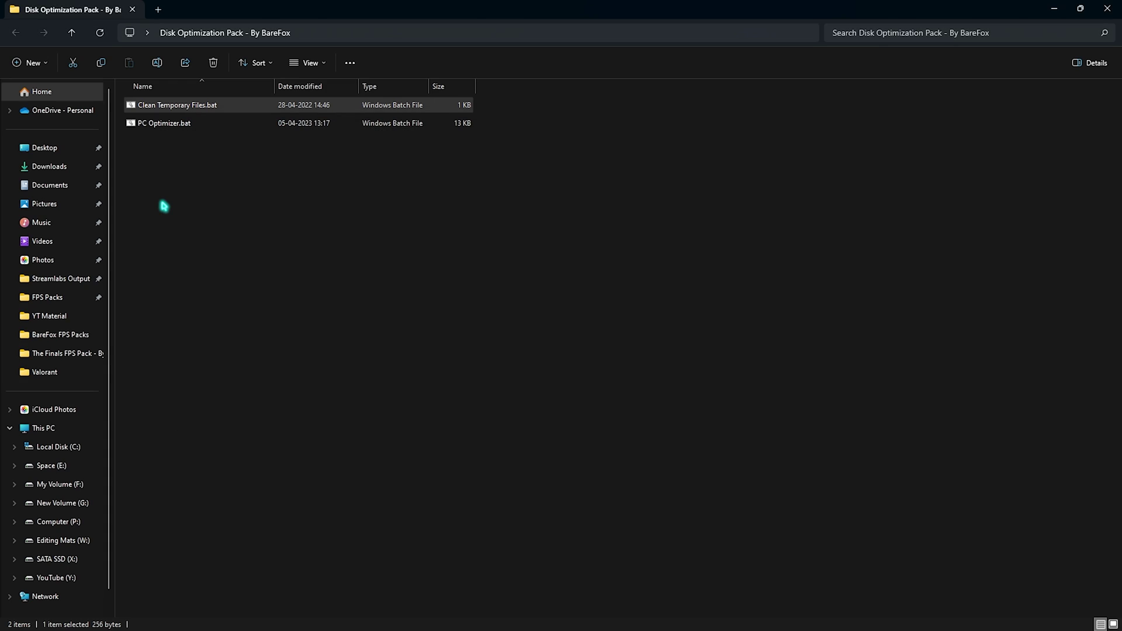
# Read through the PC Optimizer.bat script in Notepad, then close it unchanged
pyautogui.click(169, 124)
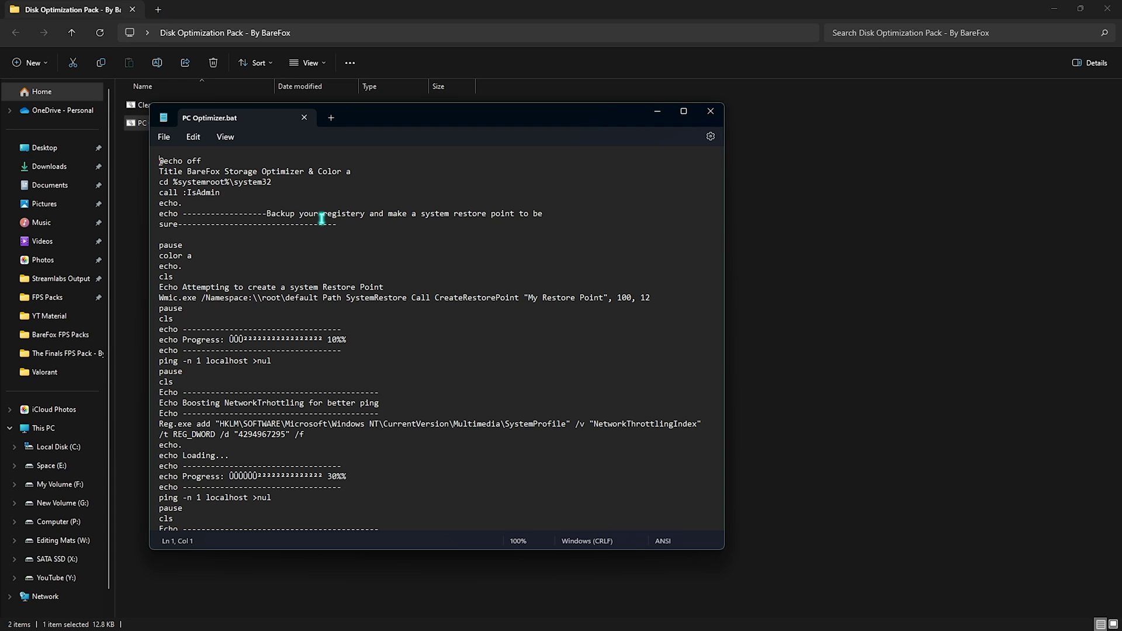
pyautogui.scroll(-20, 322, 219)
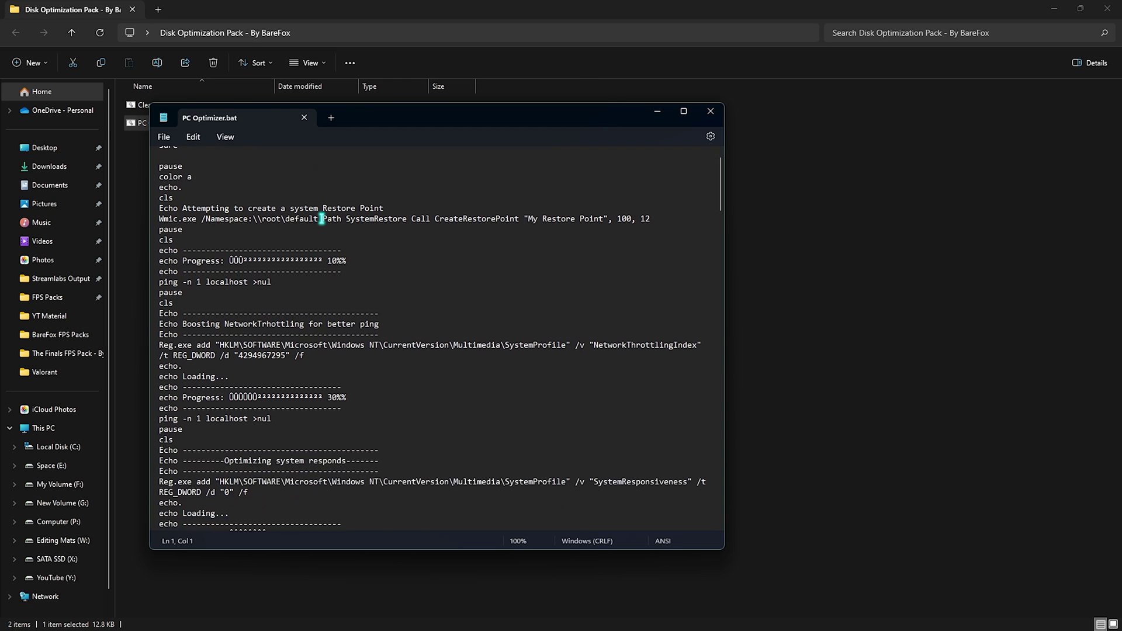
pyautogui.scroll(-10, 321, 219)
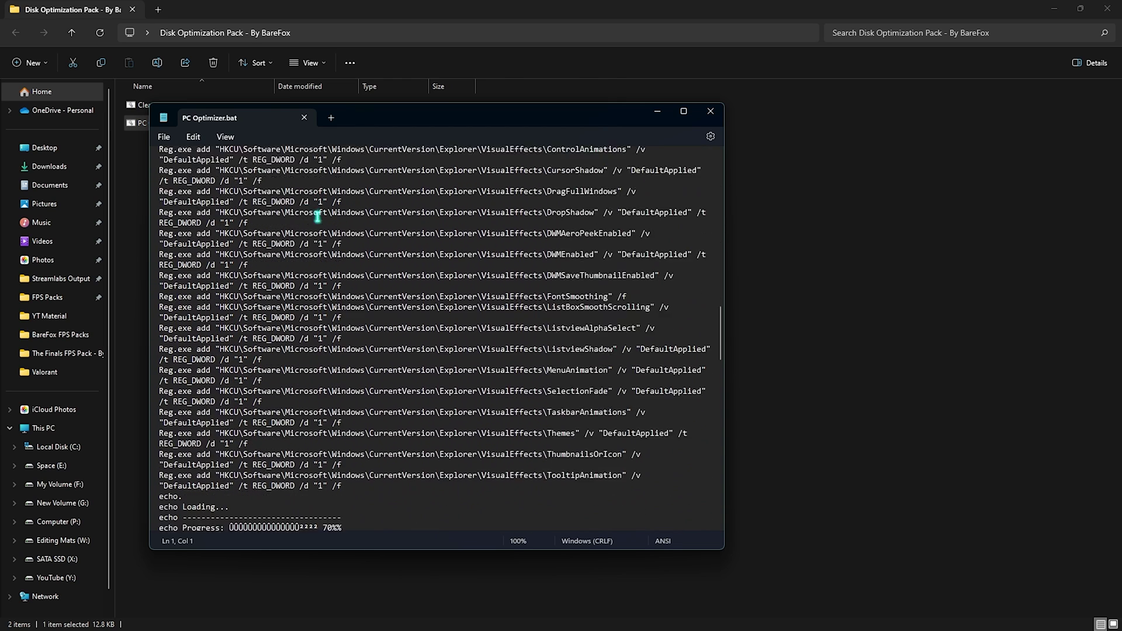
pyautogui.click(709, 111)
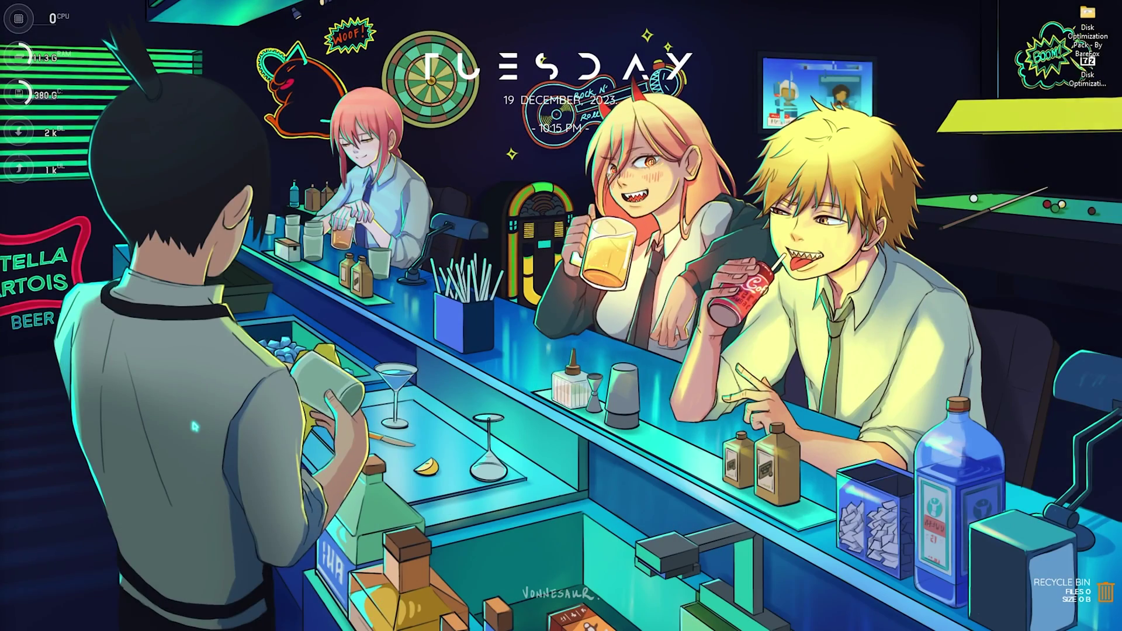
# Launch Defragment and Optimize Drives via a 'def' search and trim the (C:) SSD
pyautogui.press('super')
pyautogui.write('defragment and Optimize Drives')
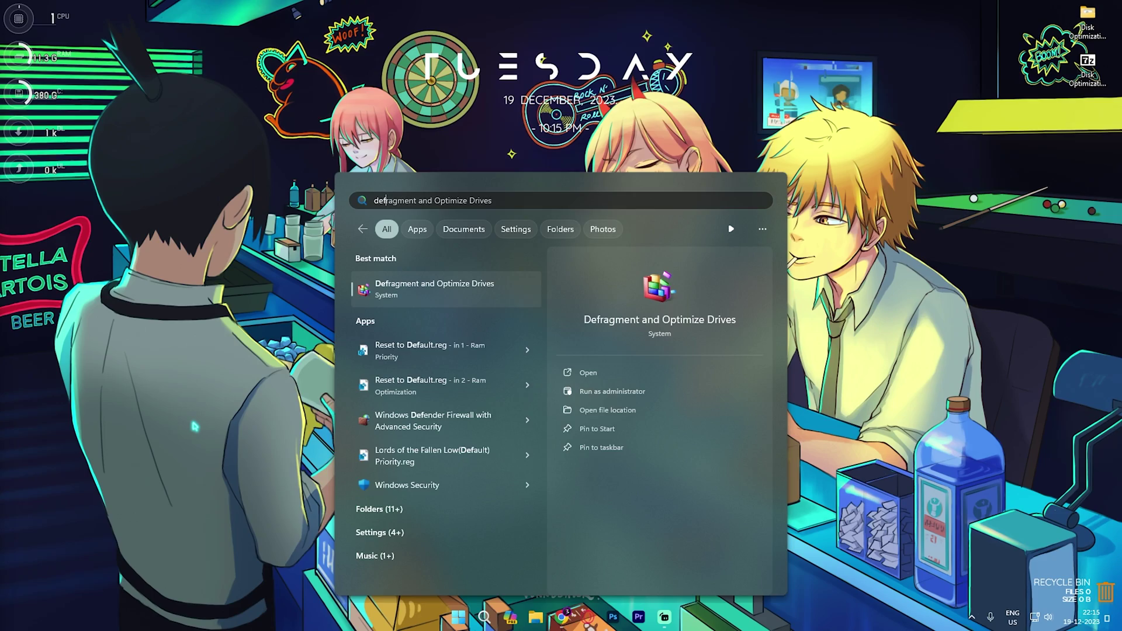
pyautogui.press('Return')
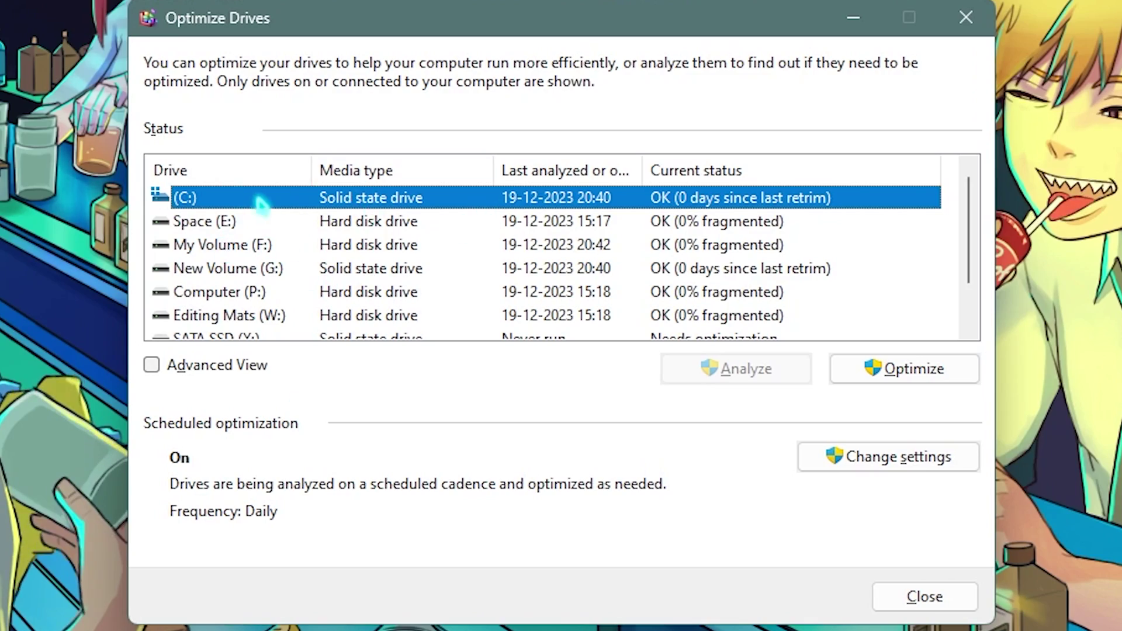
pyautogui.click(929, 371)
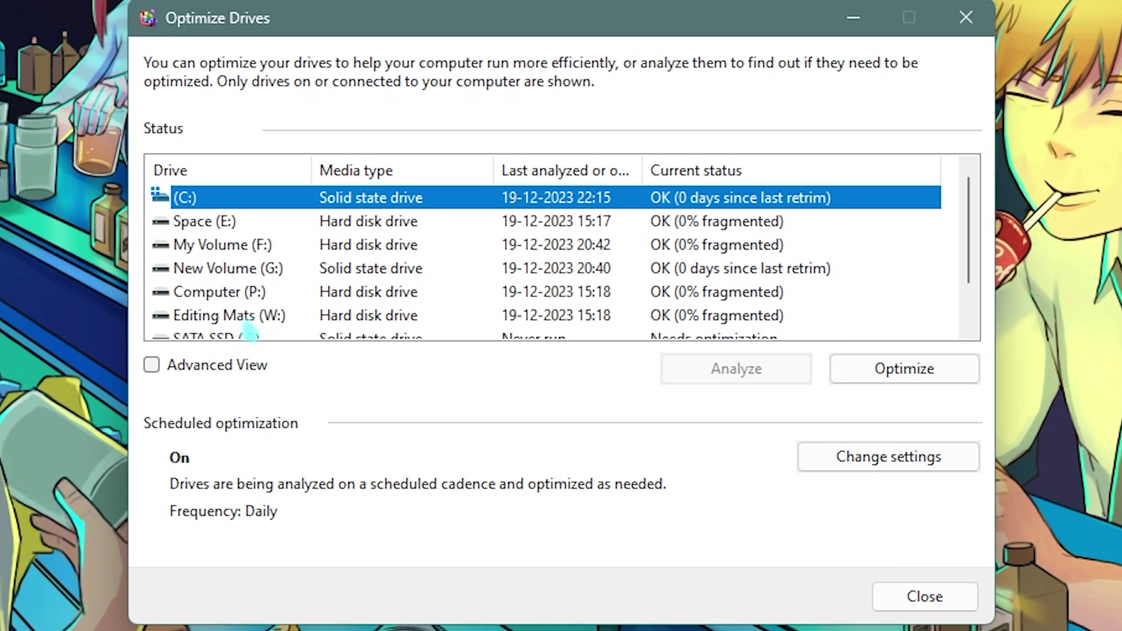
# Defragment the Space (E:) drive and trim SATA SSD (X:), then return to the desktop
pyautogui.click(359, 225)
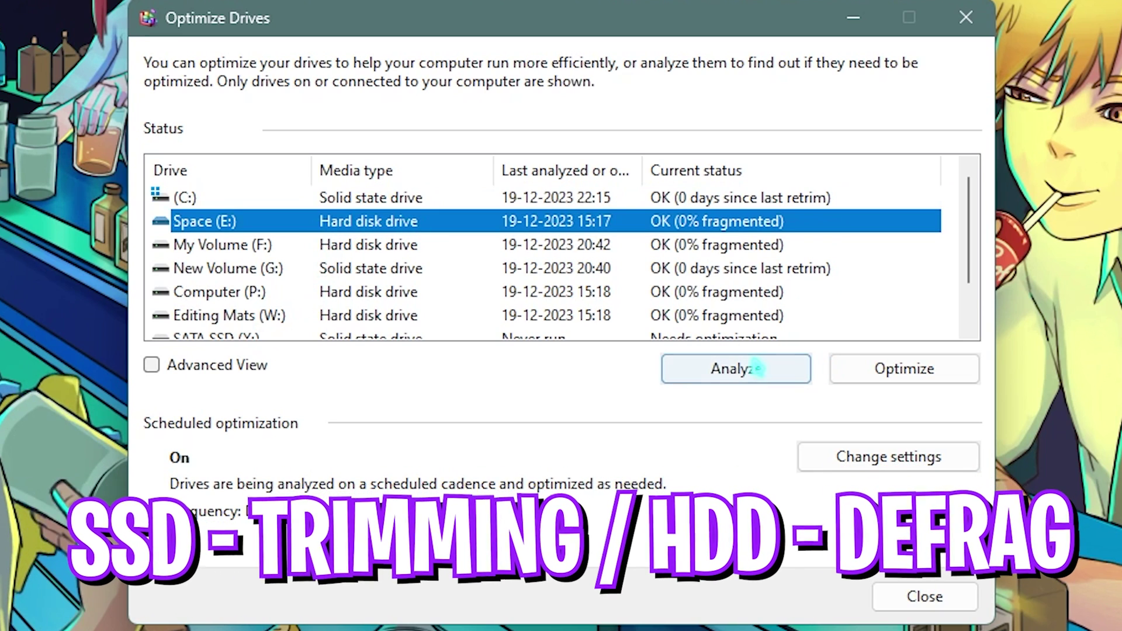
pyautogui.click(869, 375)
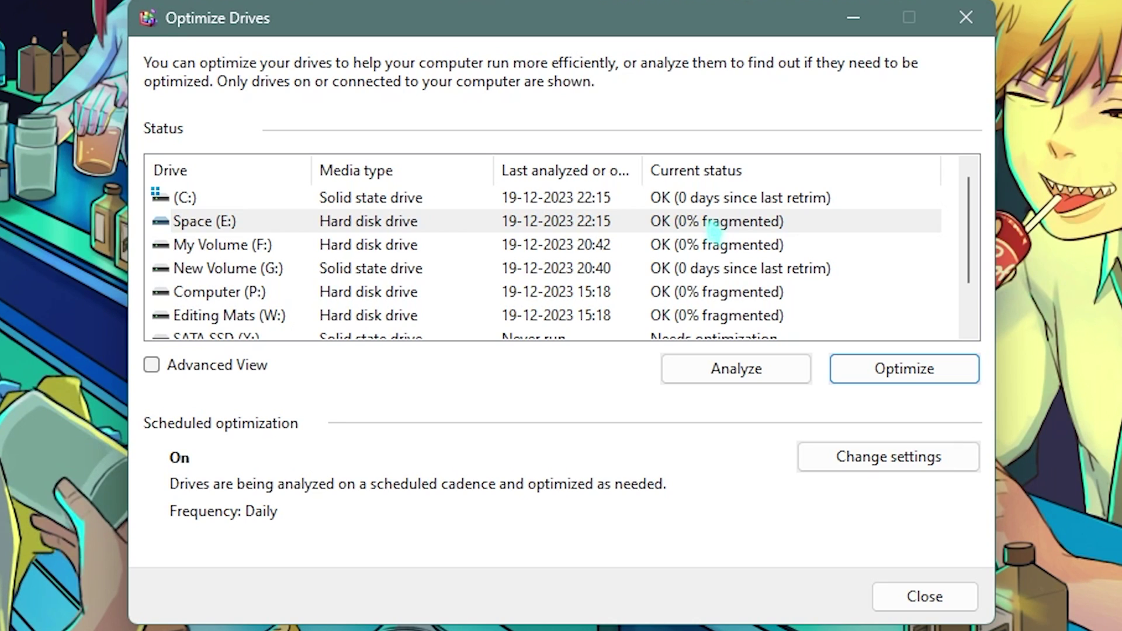
pyautogui.scroll(-1, 462, 324)
pyautogui.click(211, 295)
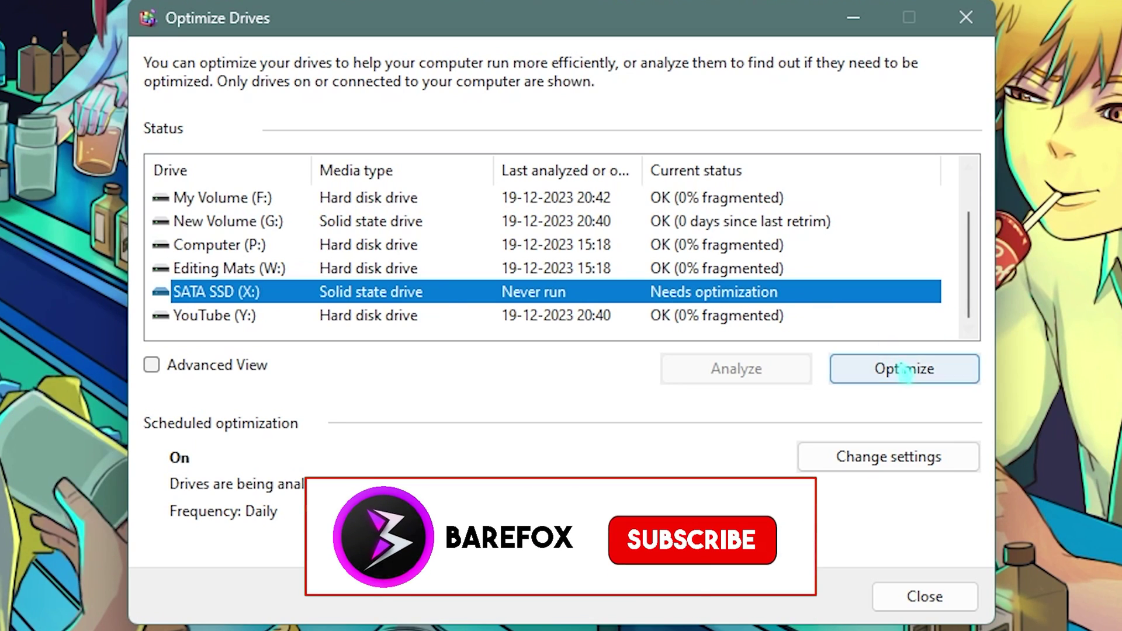
pyautogui.click(904, 368)
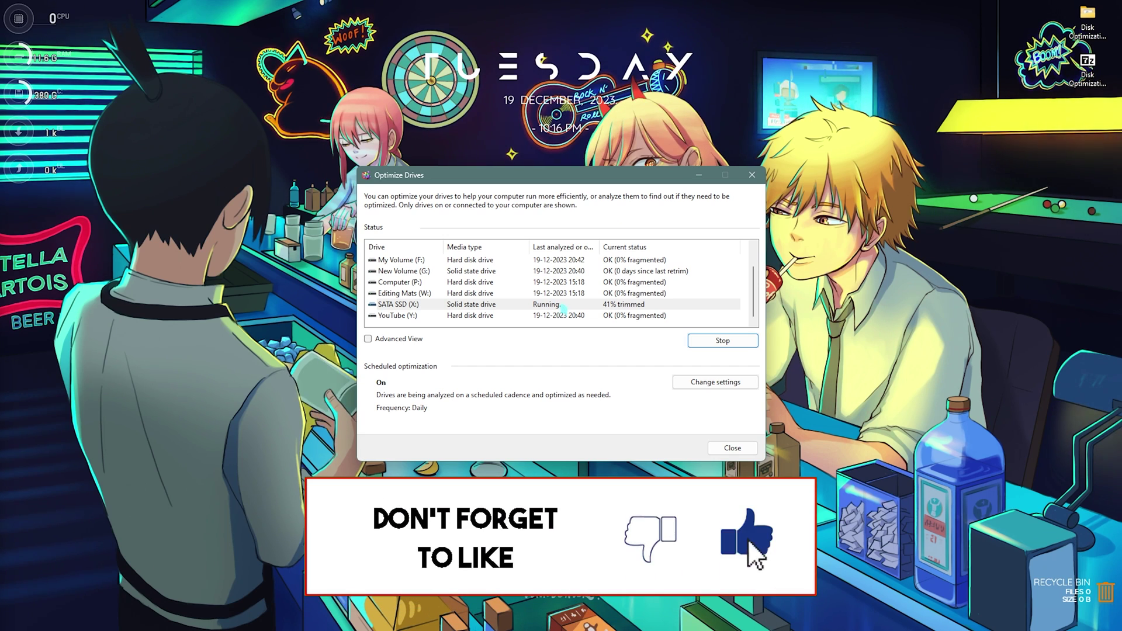
pyautogui.press('super+d')
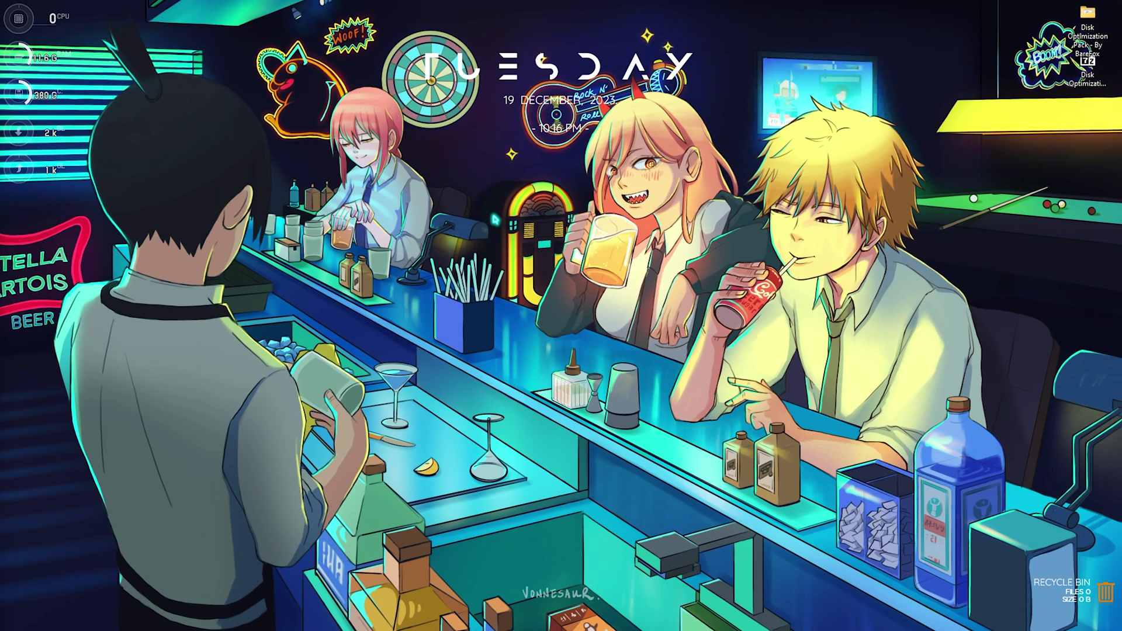
# Search 'gta' and launch Grand Theft Auto V through Steam
pyautogui.press('super')
pyautogui.write('gt')
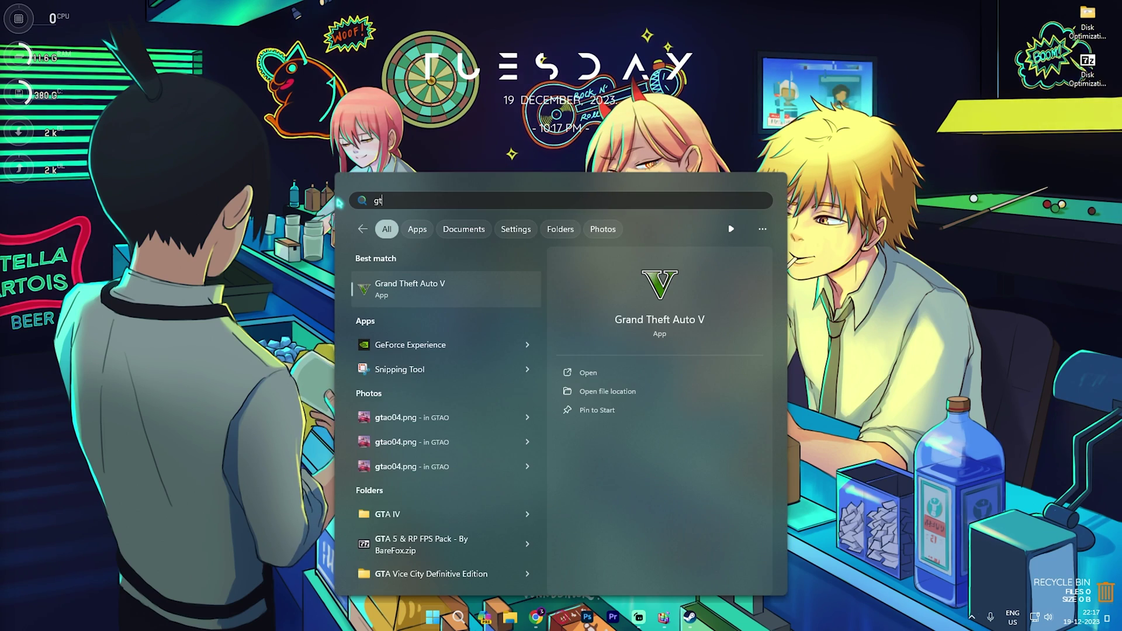
pyautogui.write('a')
pyautogui.press('Return')
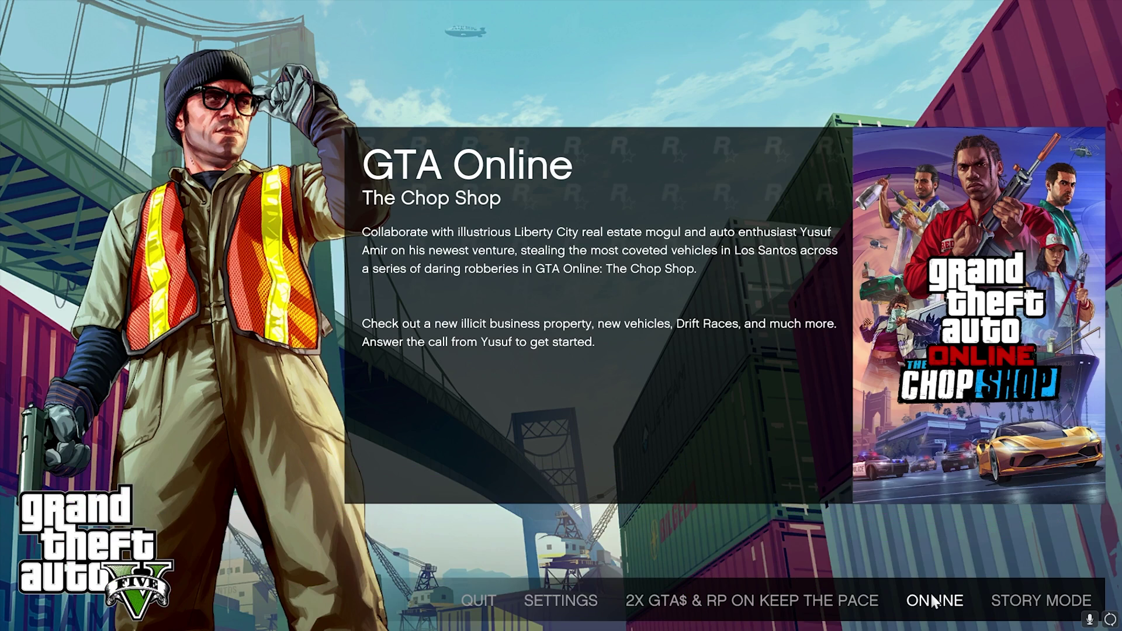
# Load Story Mode, walk Michael out onto the driveway, and bring up the character-switch wheel
pyautogui.click(1016, 594)
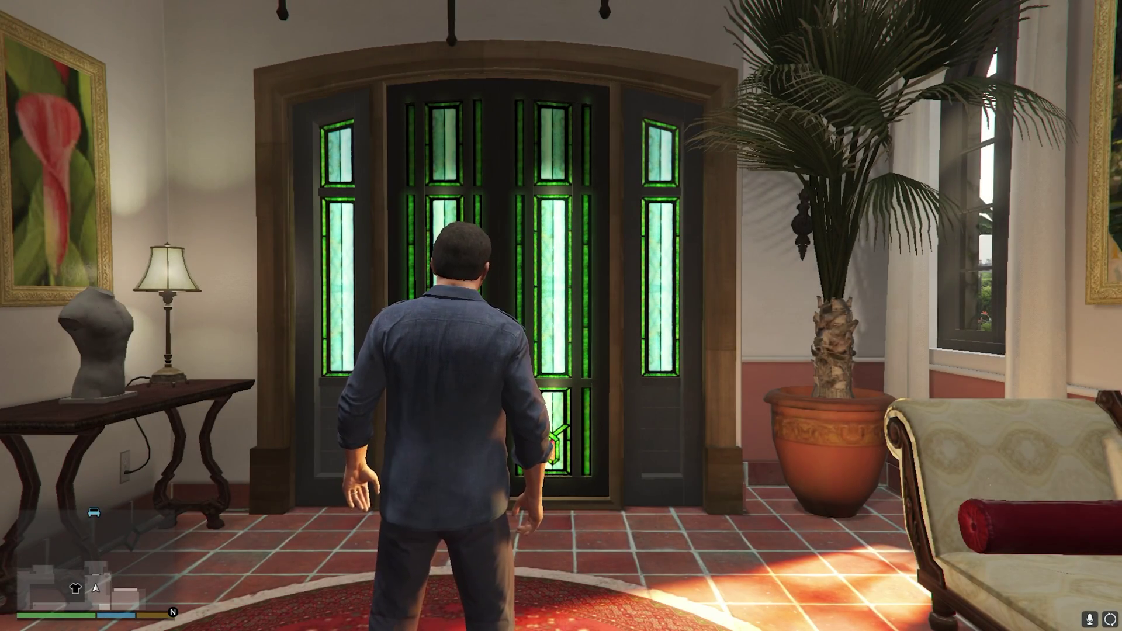
pyautogui.press('w')
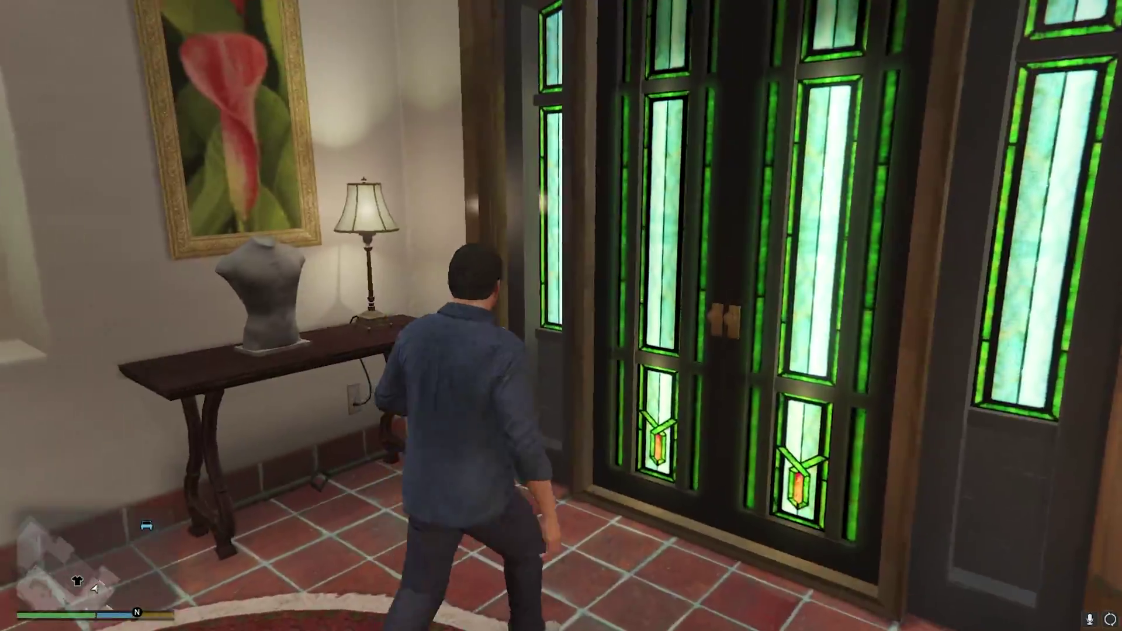
pyautogui.press('w')
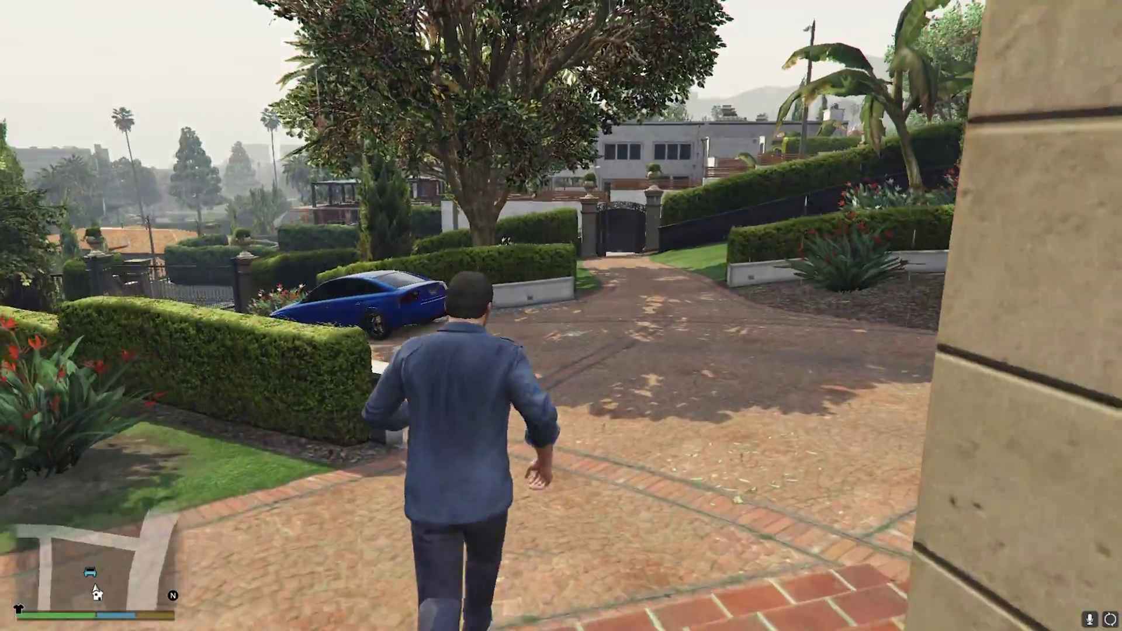
pyautogui.press('w')
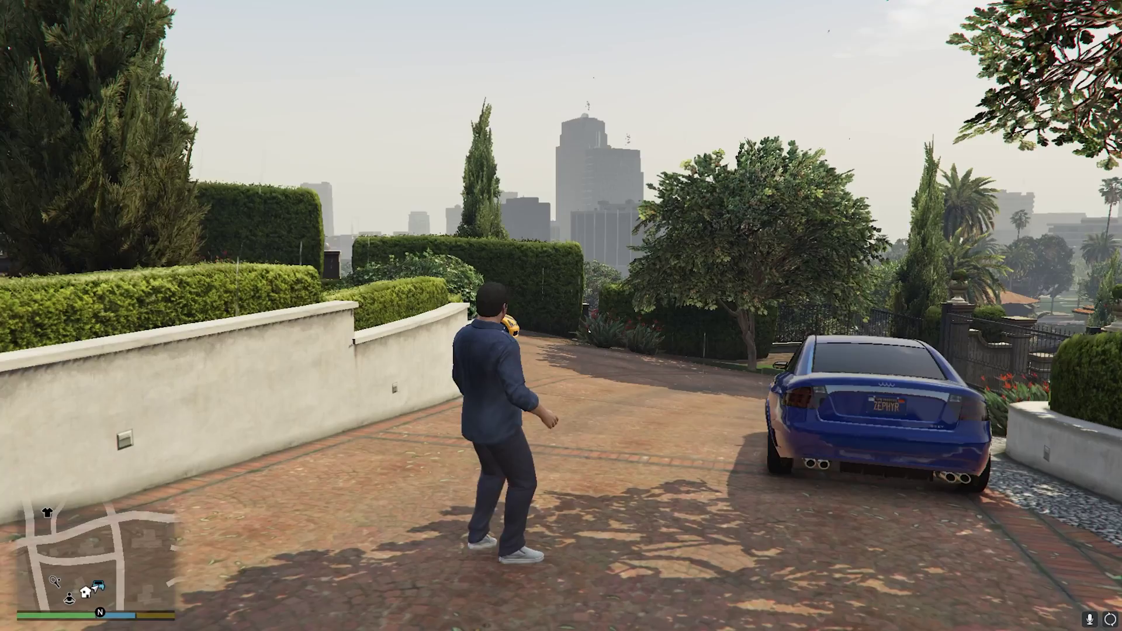
pyautogui.press('alt')
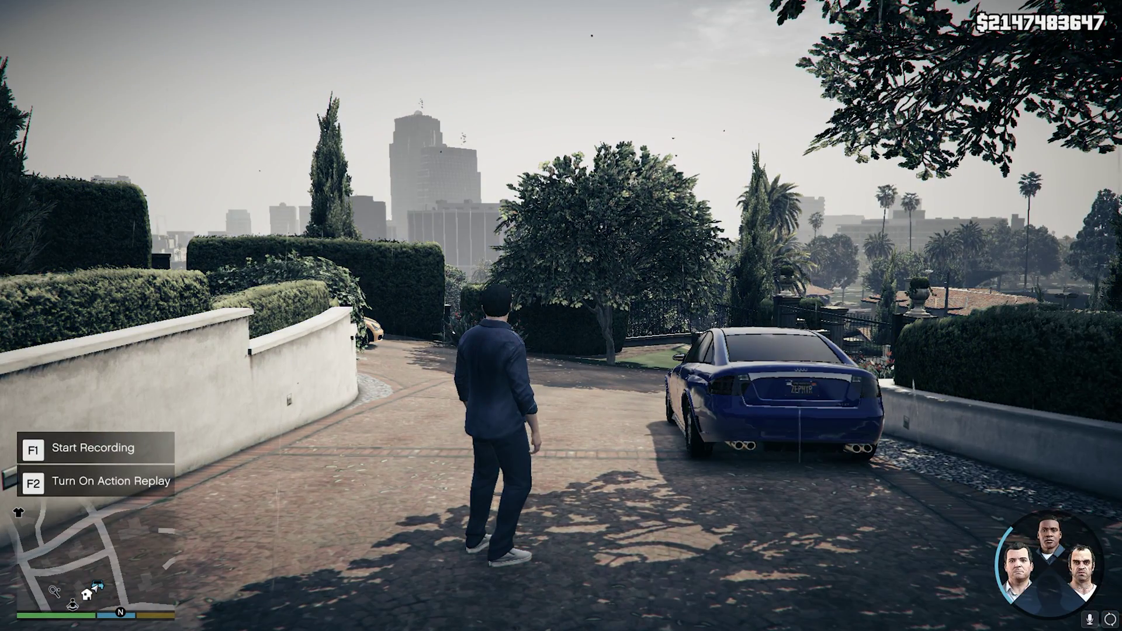
# Leave Story Mode for GTA Online and let the nightclub session load
pyautogui.hotkey('alt', 'F4')
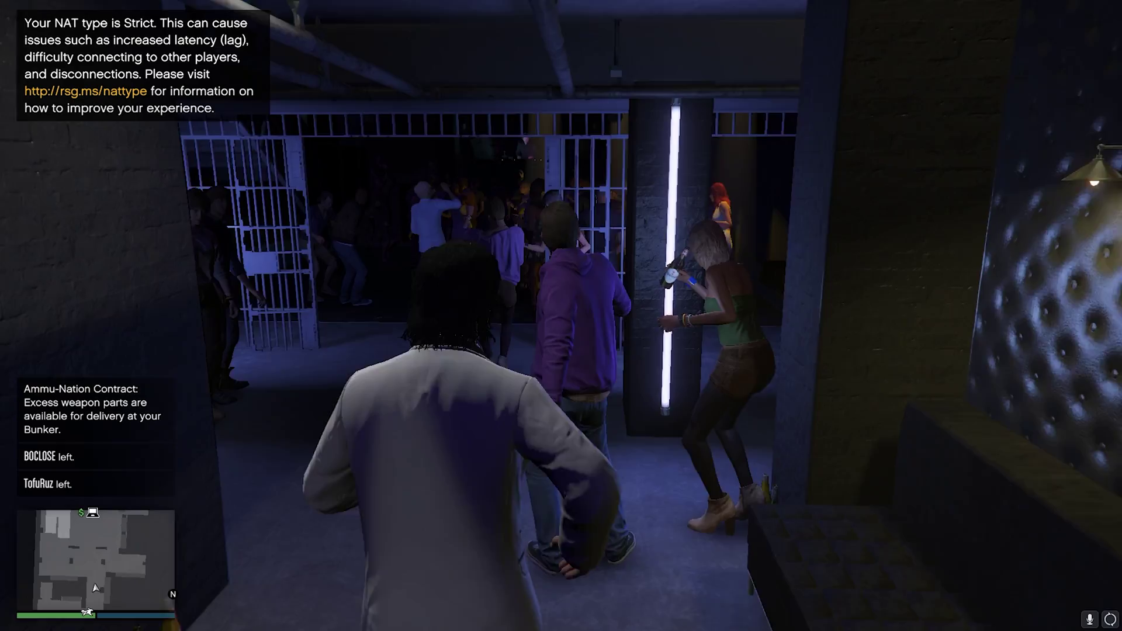
# Walk through the club to the office wall safe, take the $145,000, and head to the basement
pyautogui.press('w')
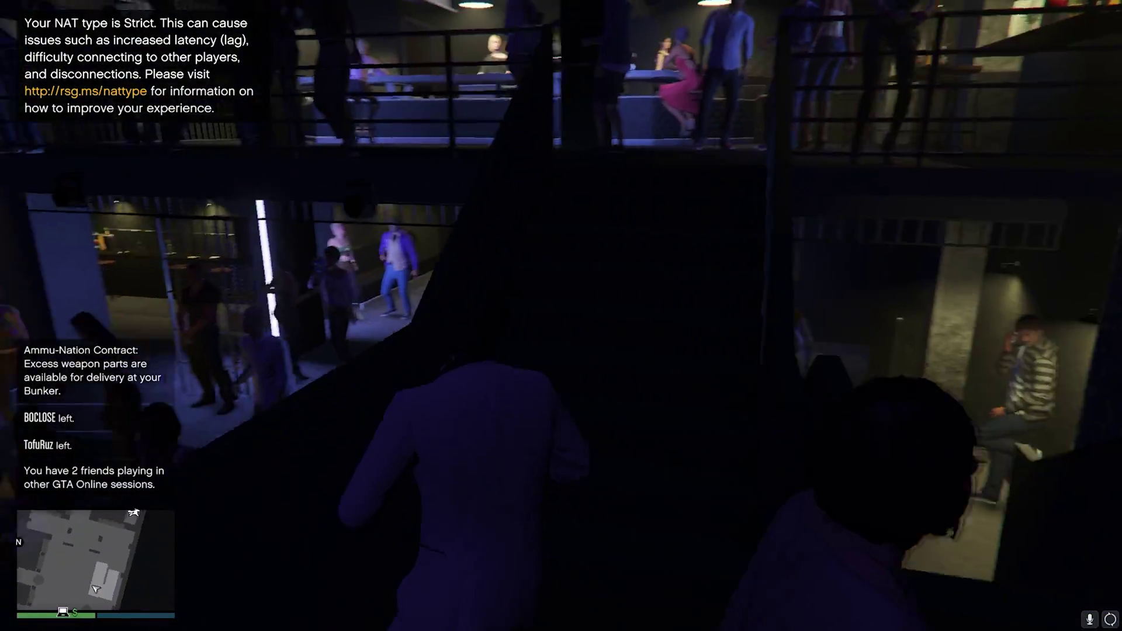
pyautogui.press('w')
pyautogui.press('w')
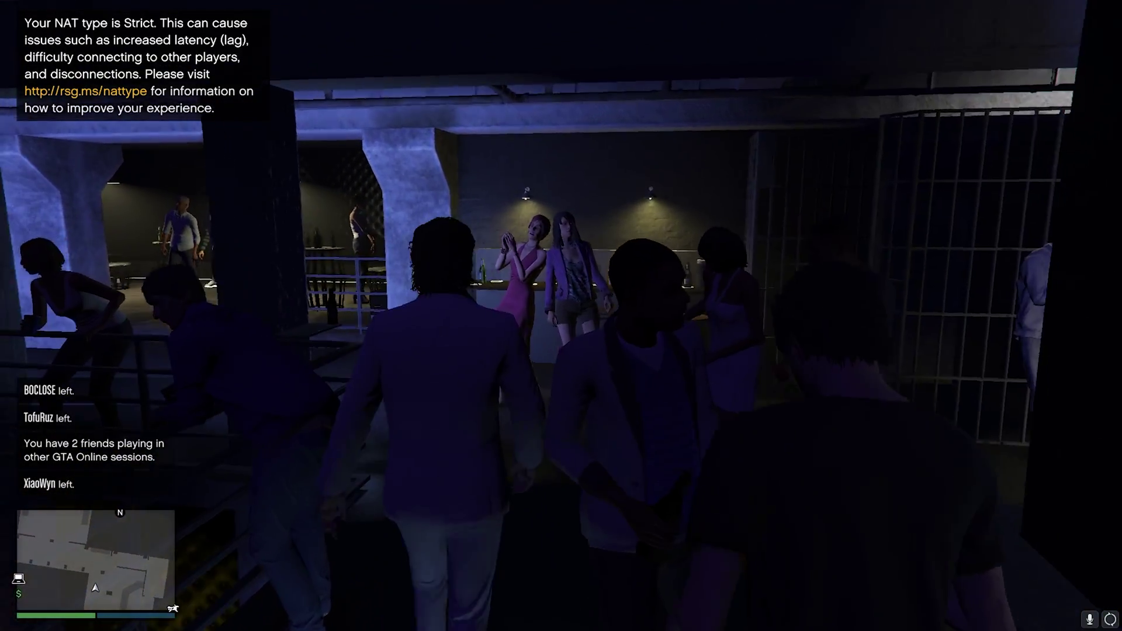
pyautogui.press('w')
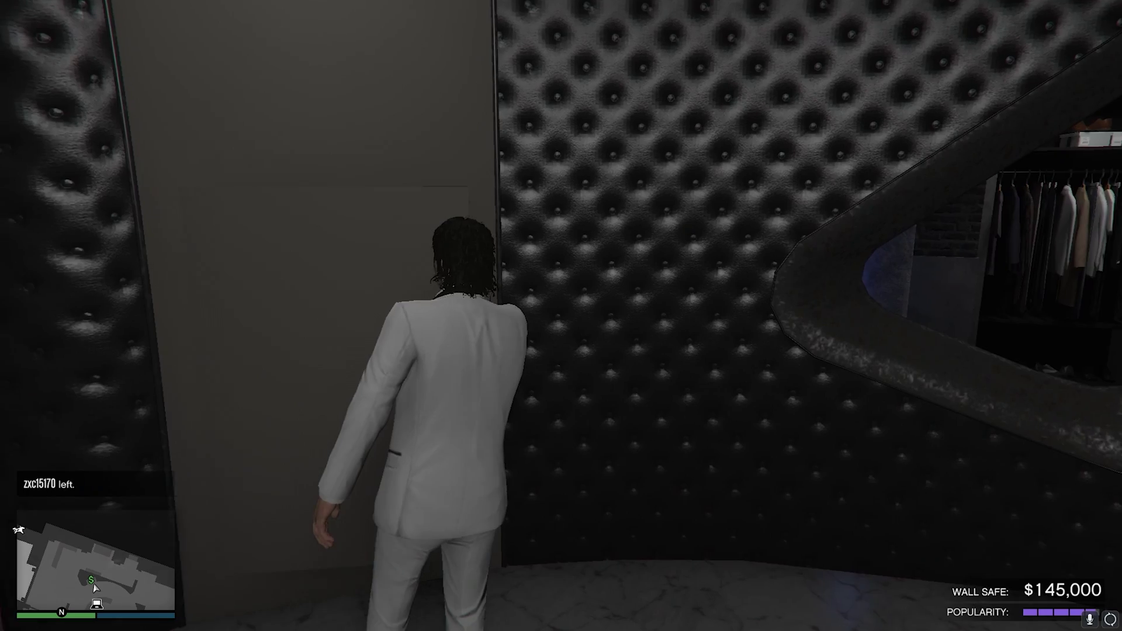
pyautogui.press('e')
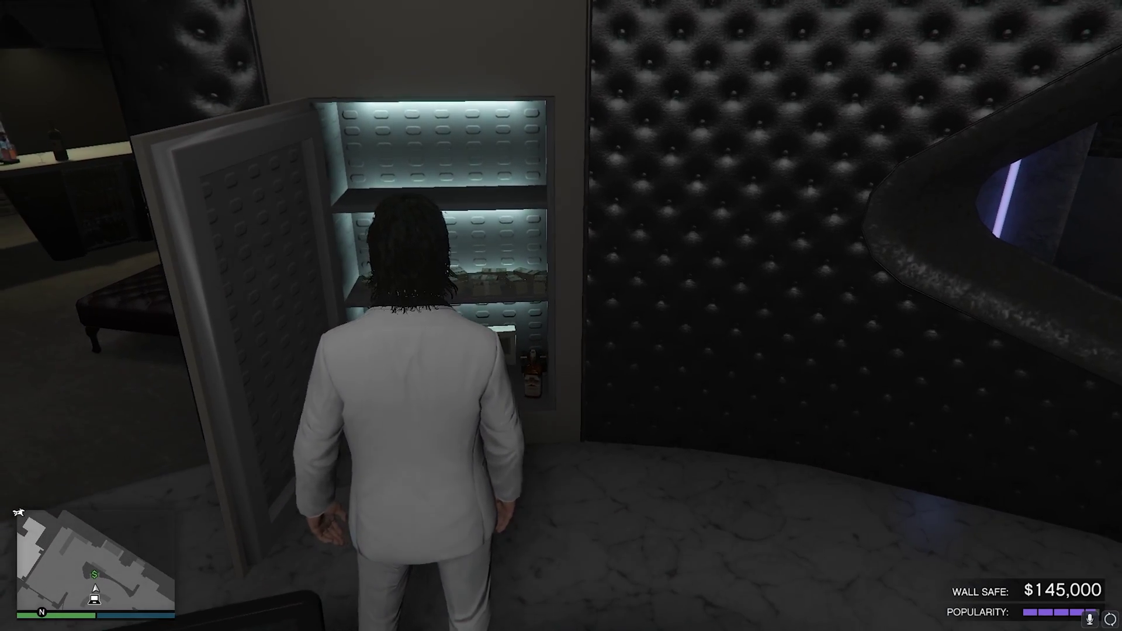
pyautogui.press('w')
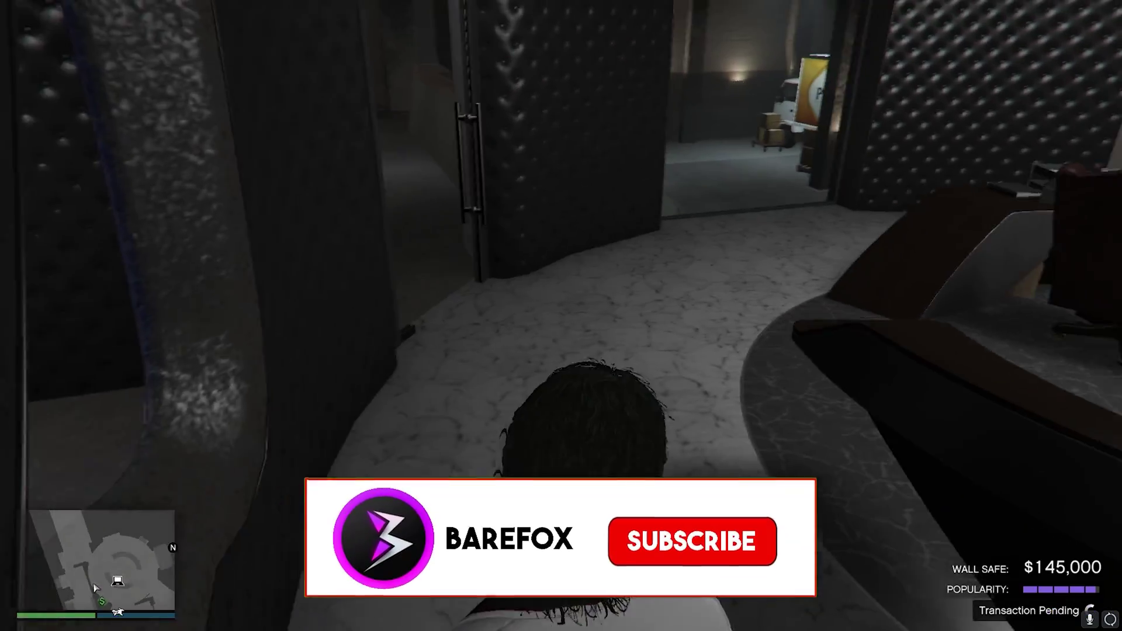
pyautogui.press('w')
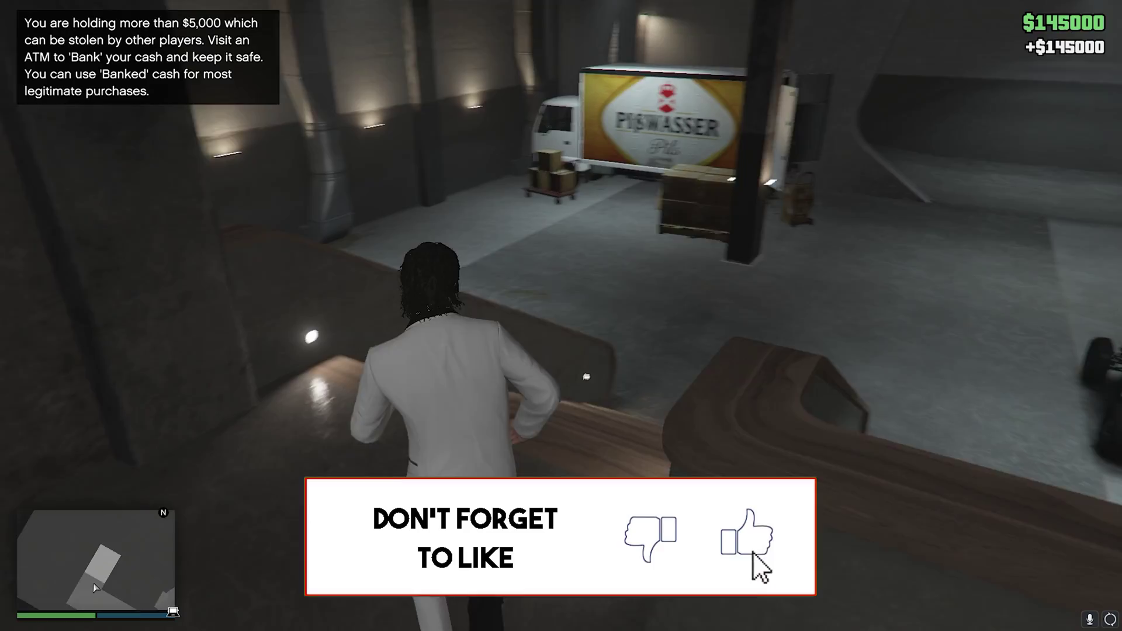
# Run down the stairs and garage corridor into the exit marker for the NIGHTCLUB exit options
pyautogui.press('w')
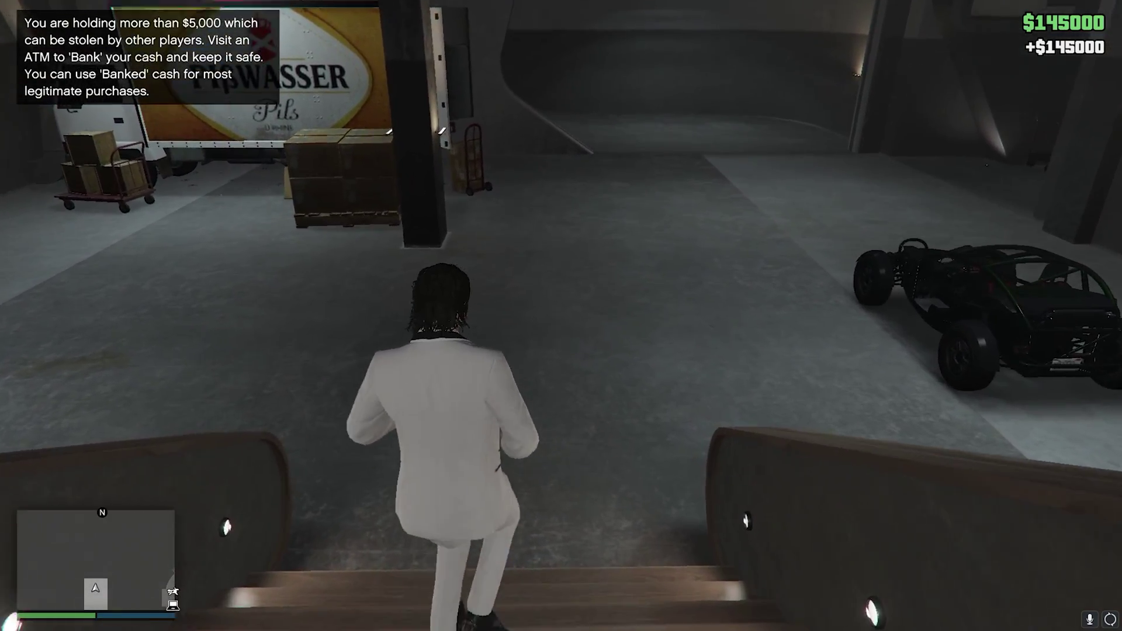
pyautogui.press('w')
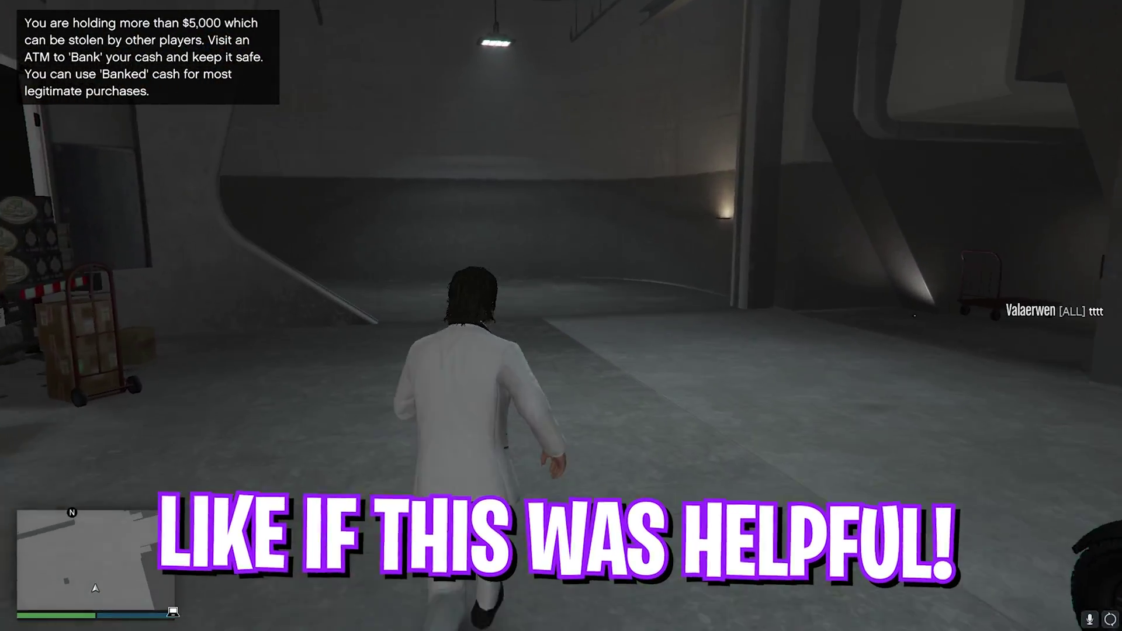
pyautogui.press('w')
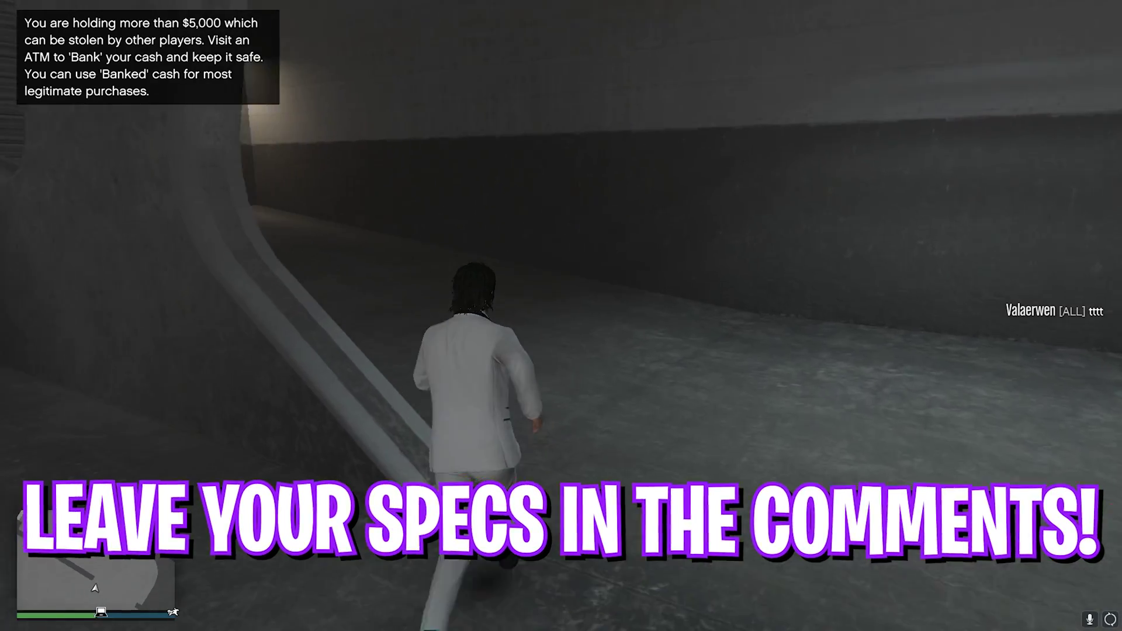
pyautogui.press('w')
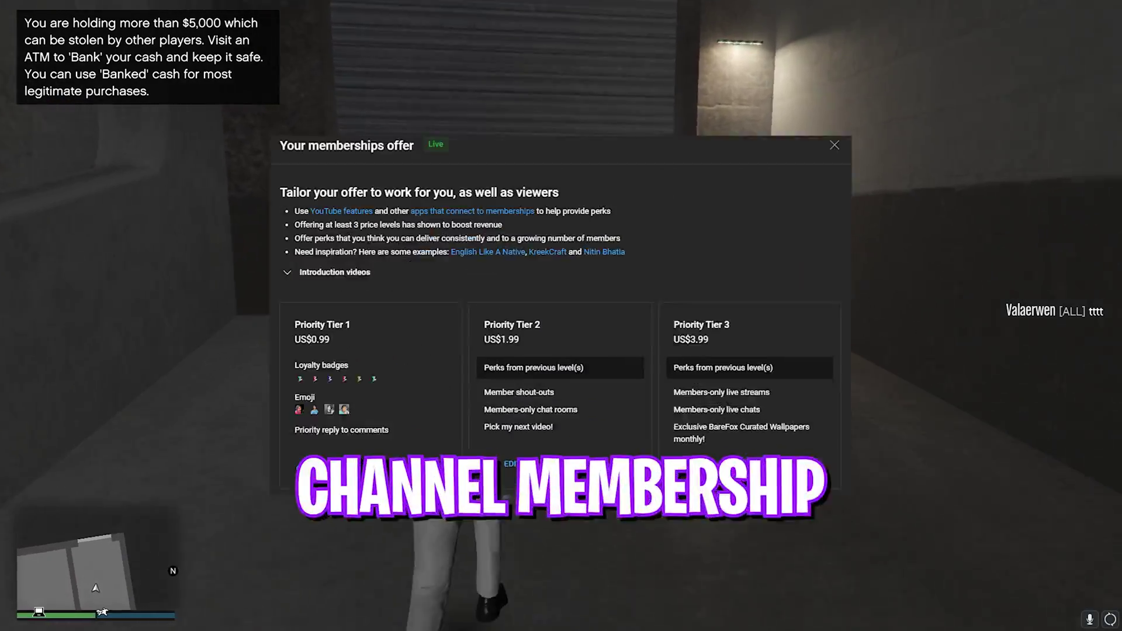
pyautogui.press('w')
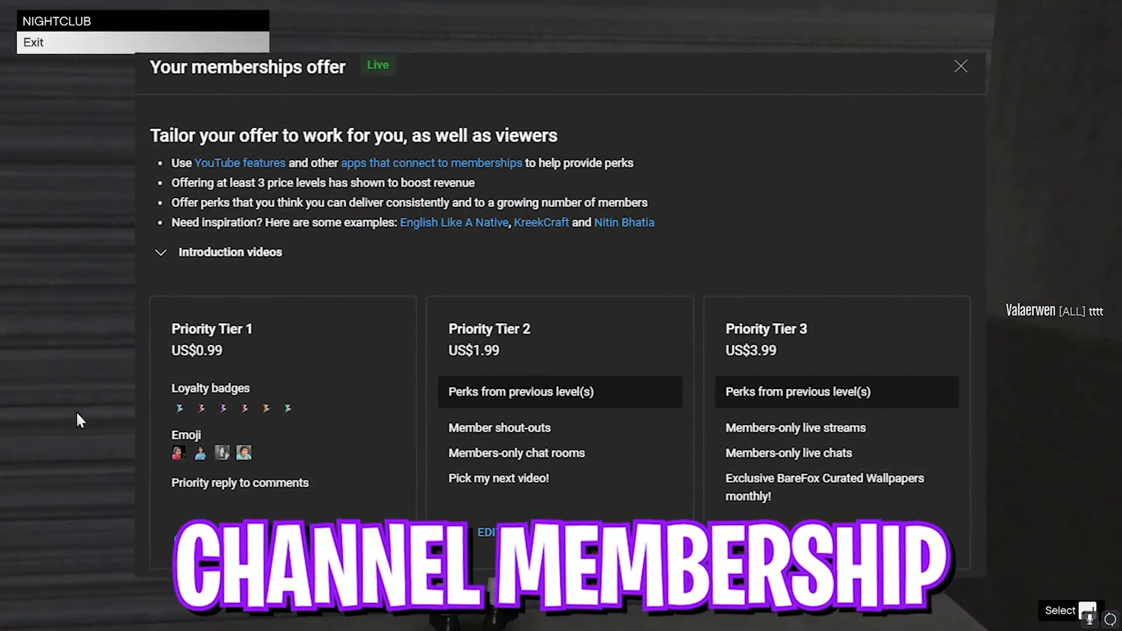